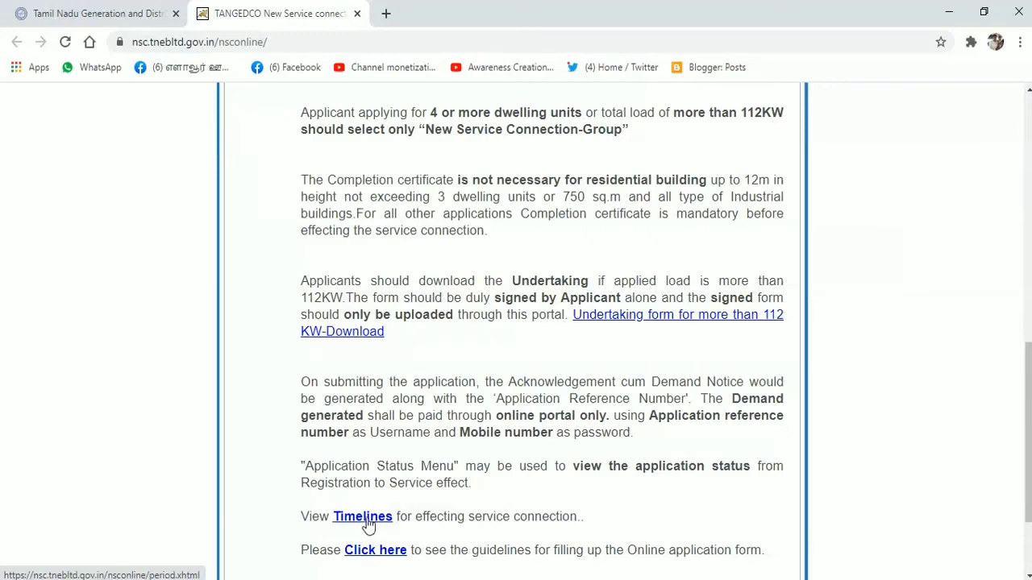
Step: Scroll past the instructions and start a new service connection application with Apply Now
scroll(515, 330, down, 1)
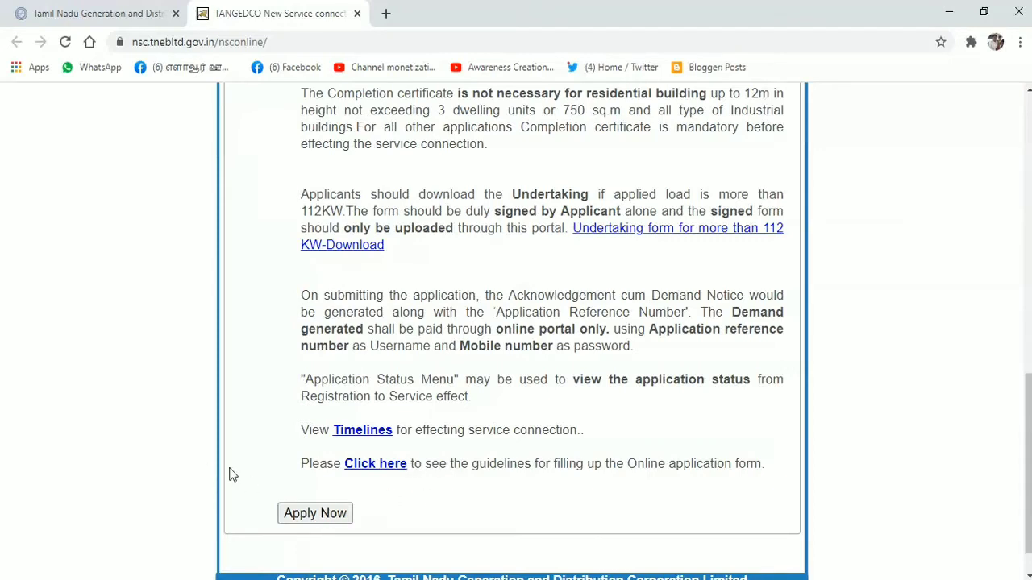
click(318, 519)
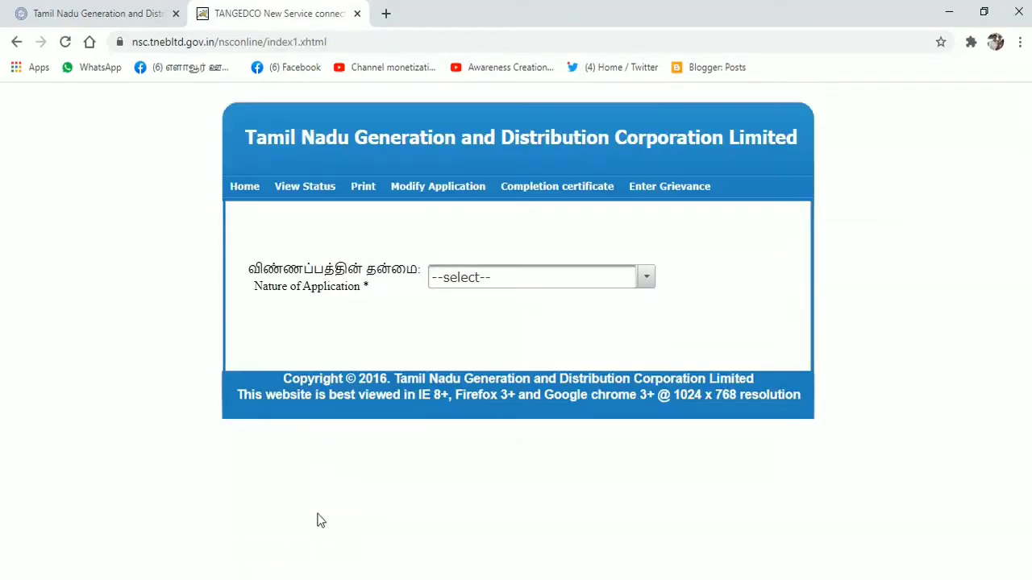
Step: Choose New Service Connection as the Nature of Application
click(646, 278)
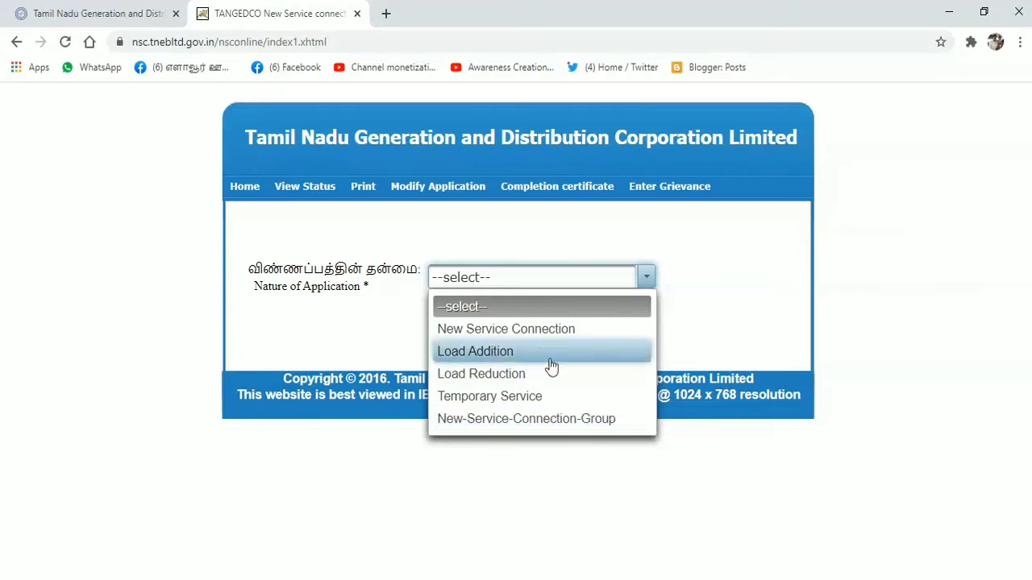
click(518, 331)
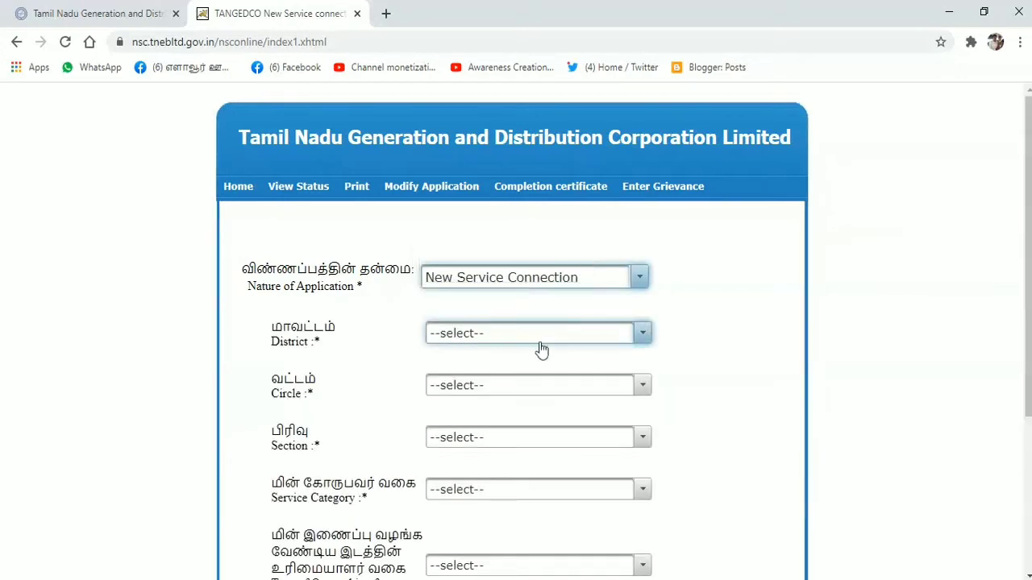
Step: Select Chennai district, Chennai/North circle and ELAVOOR--096 section
click(642, 338)
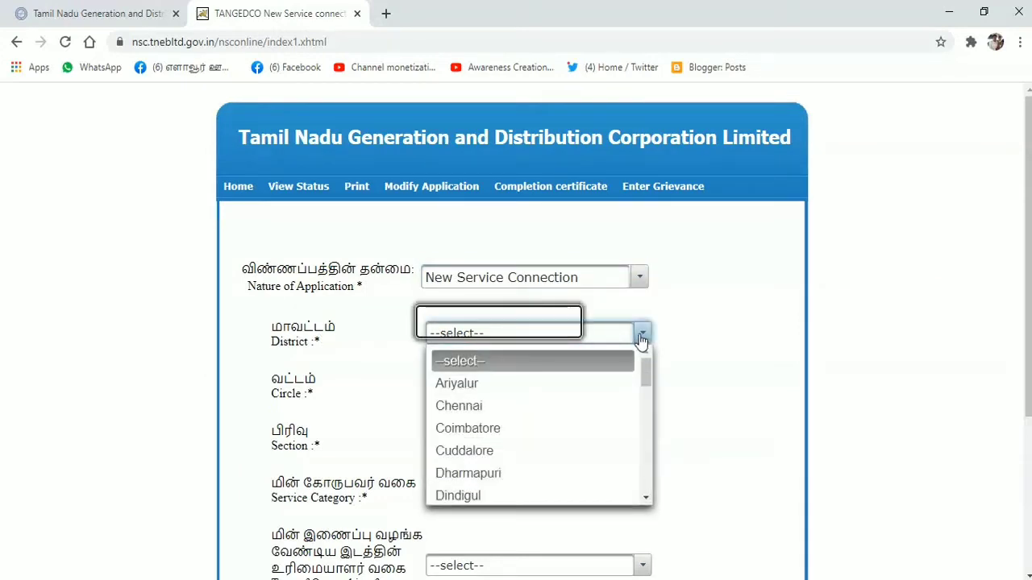
click(542, 407)
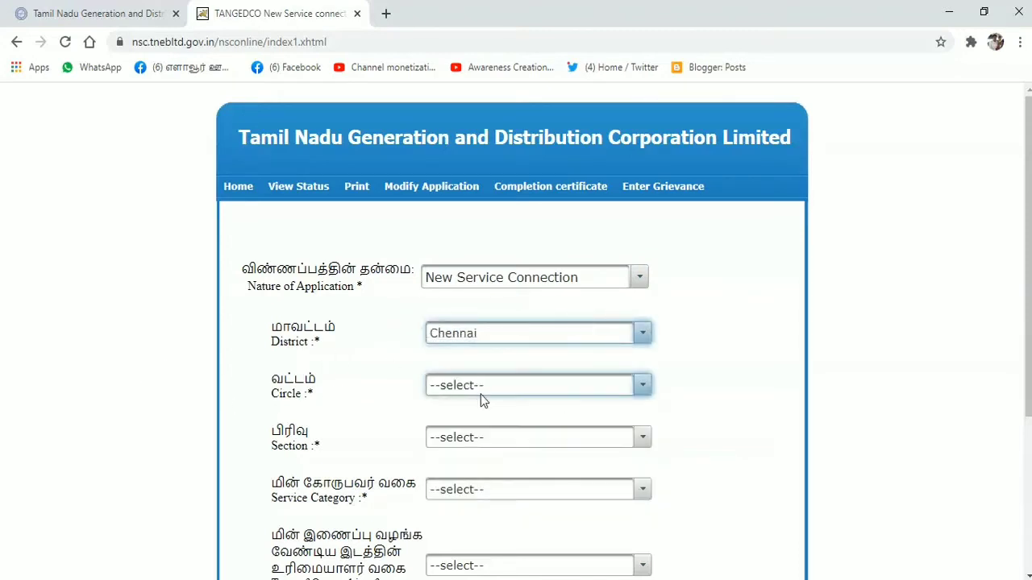
click(644, 387)
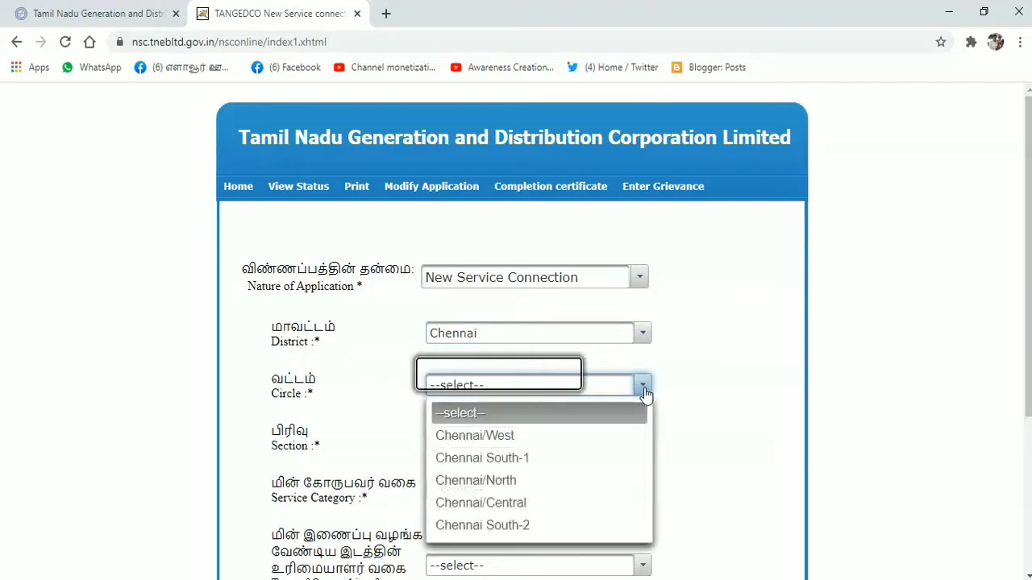
click(516, 482)
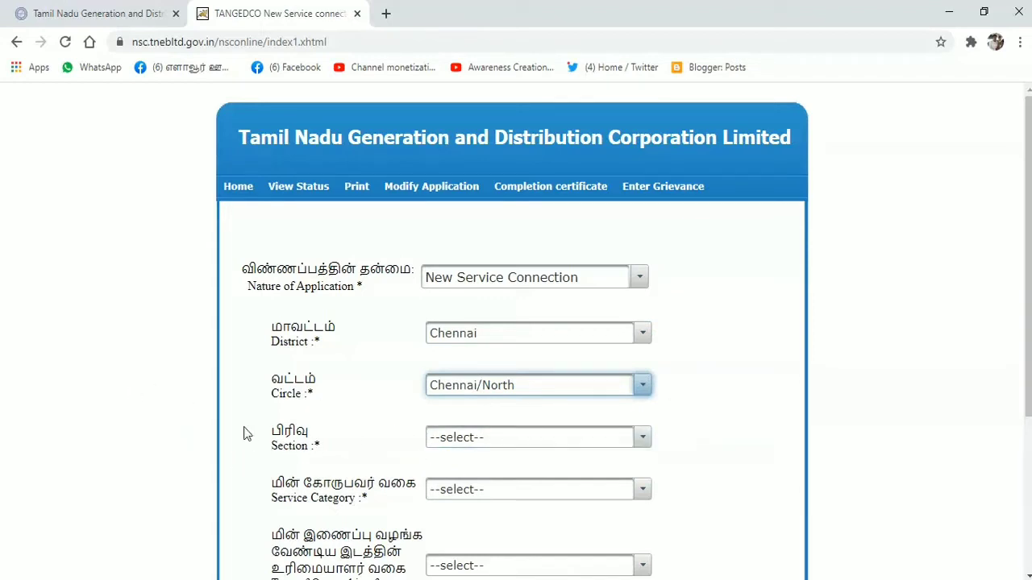
click(643, 440)
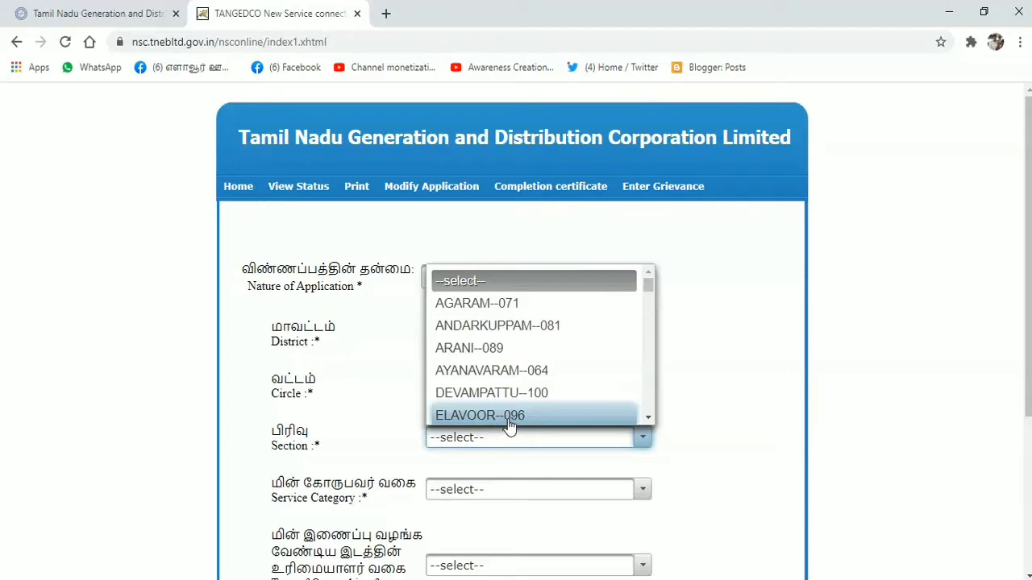
click(509, 421)
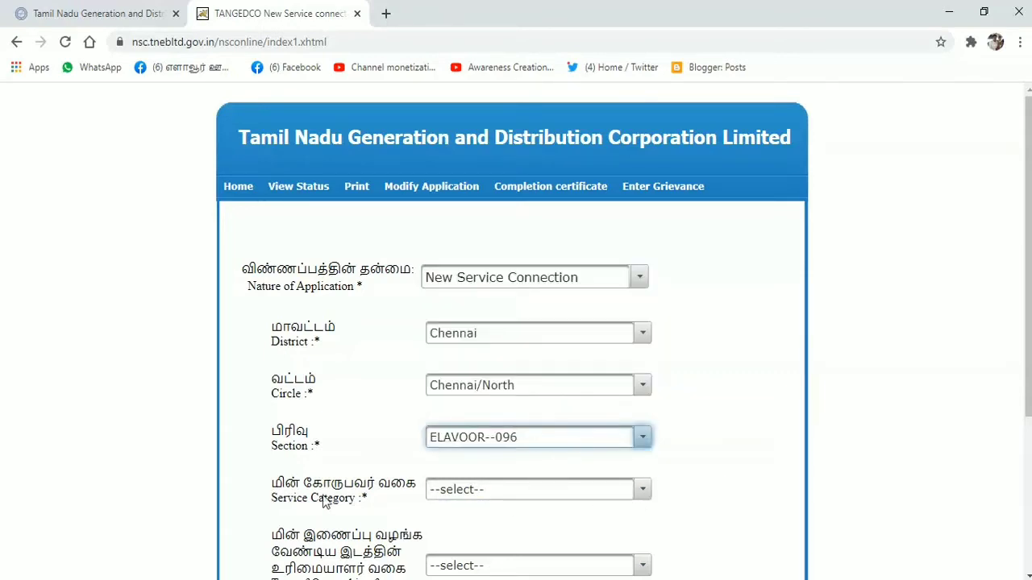
Step: Set the service category to Individual / Private / Companies / General public/Others
click(643, 491)
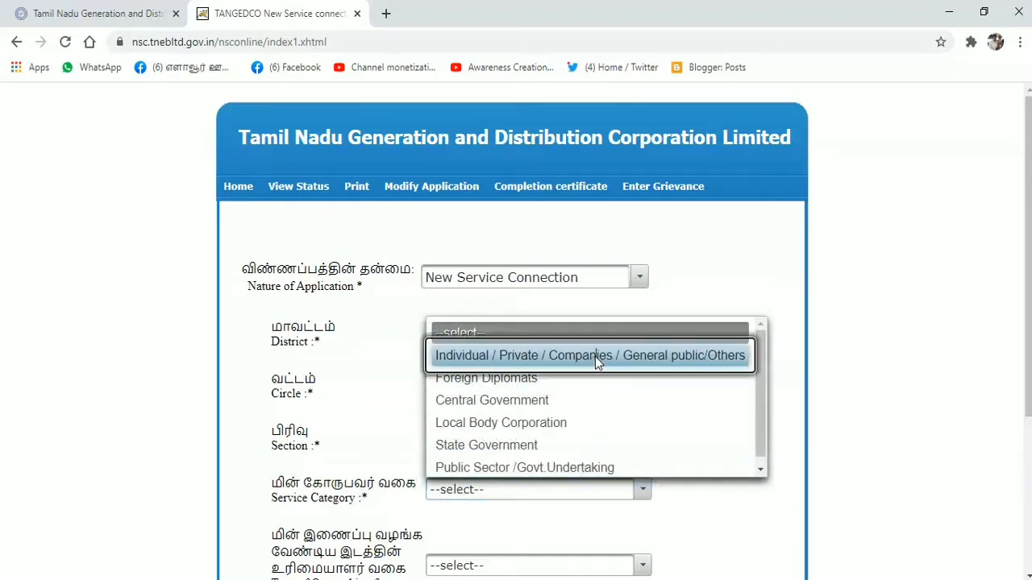
click(595, 357)
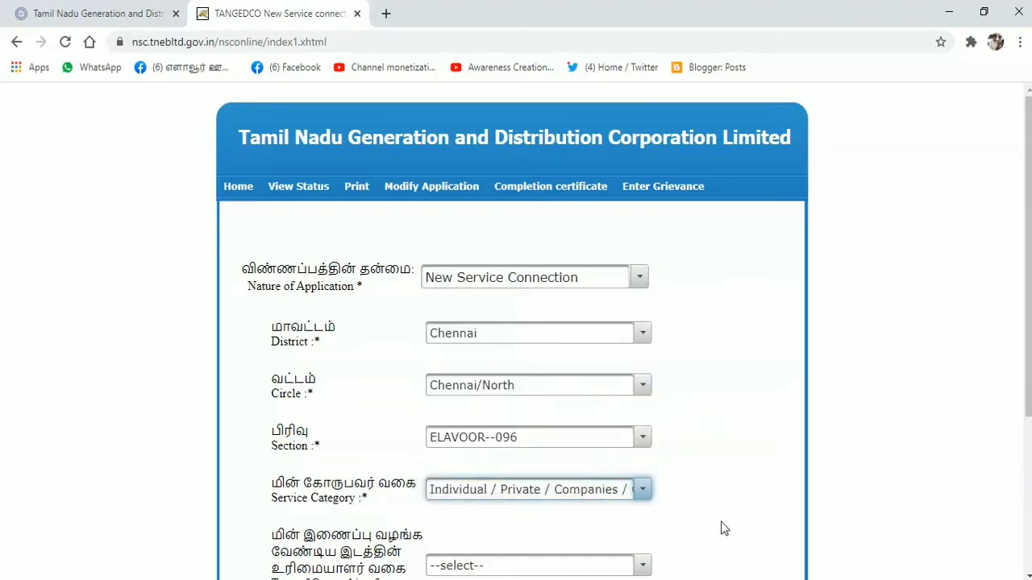
scroll(698, 528, down, 3)
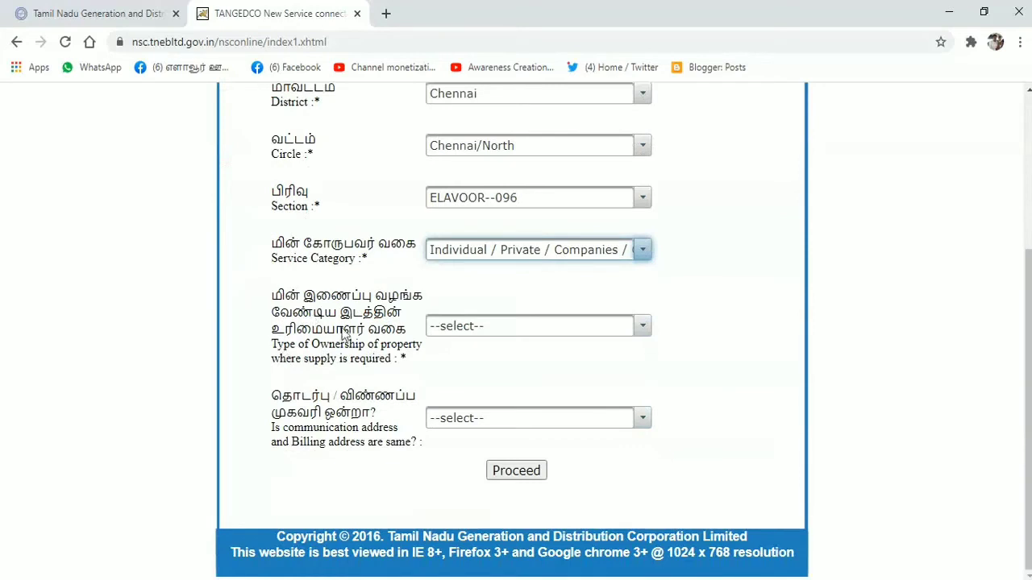
Step: Mark the applicant as Owner with the same communication and billing address, then proceed
click(643, 328)
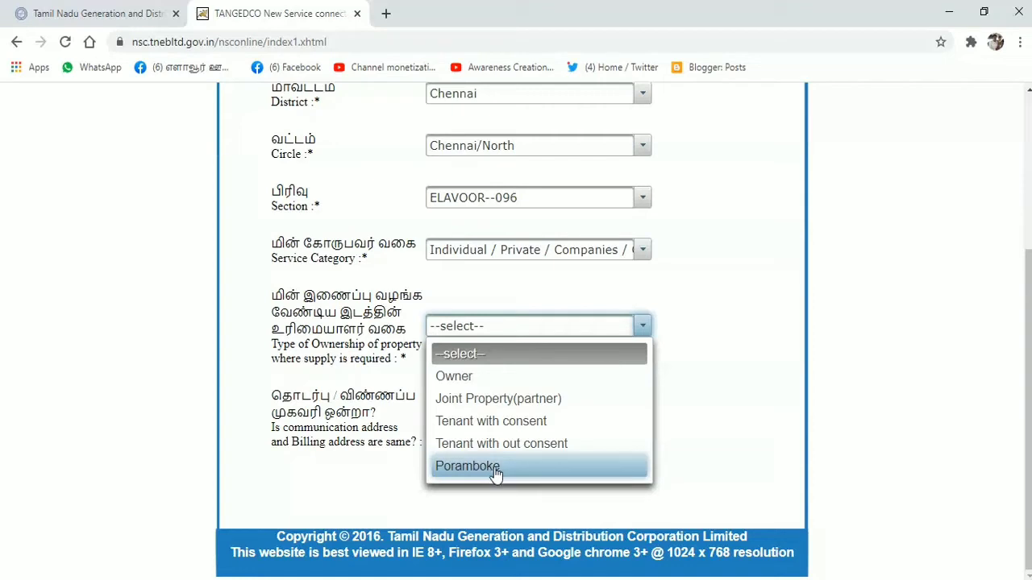
click(473, 377)
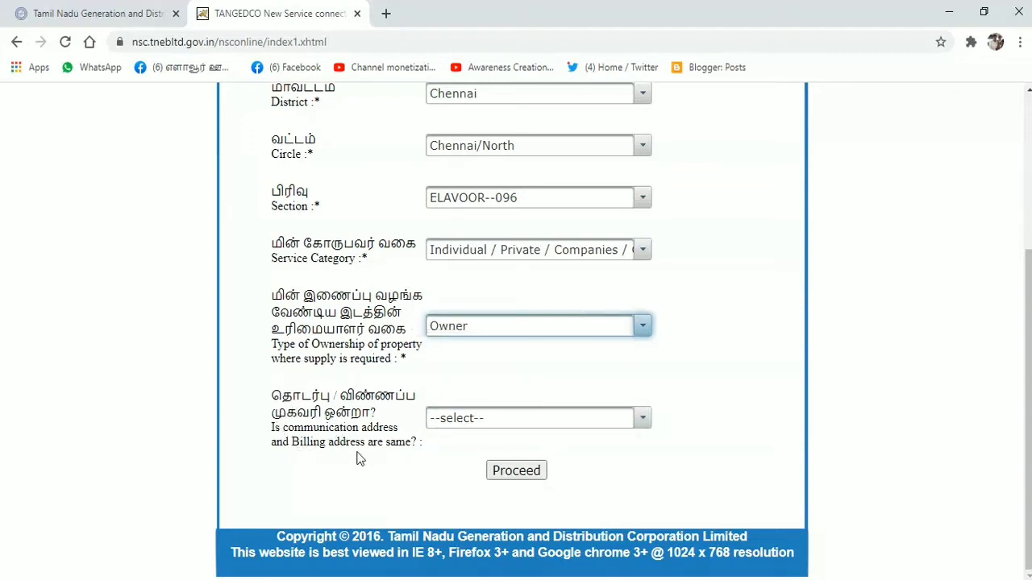
click(642, 419)
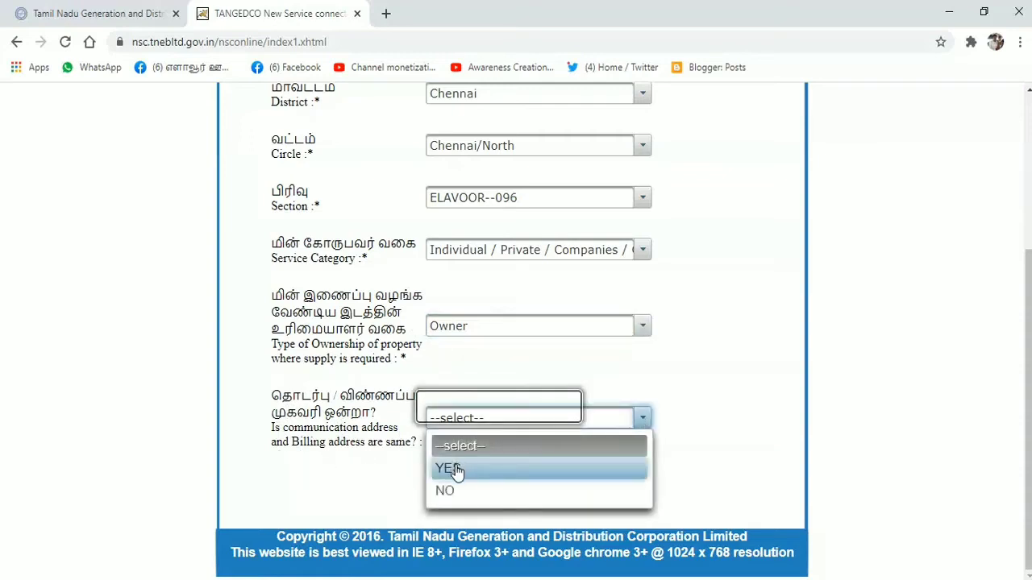
click(455, 470)
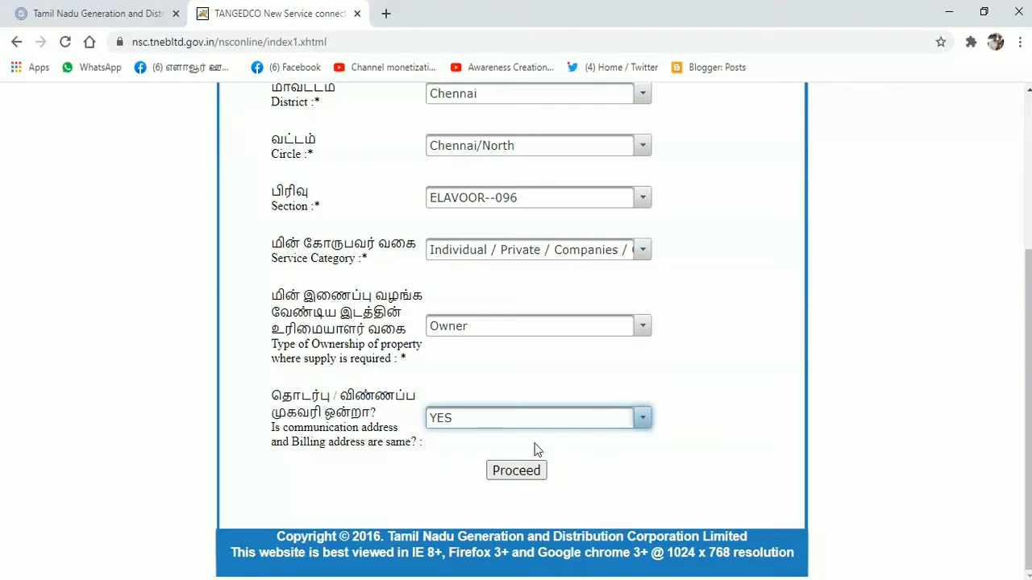
click(514, 472)
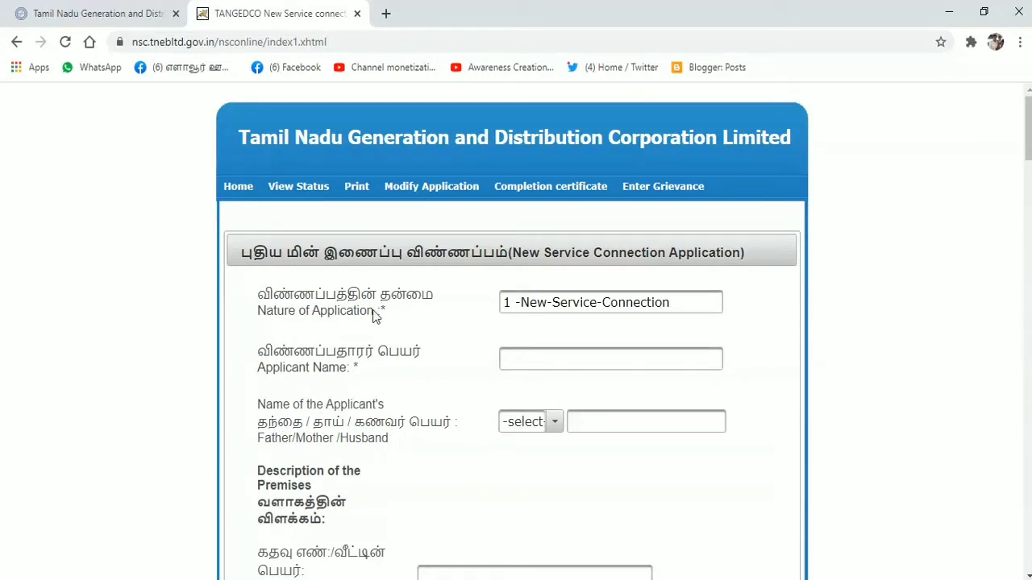
Step: Fill the applicant's name from autofill, choose the S/o relation and begin the father's name
click(583, 358)
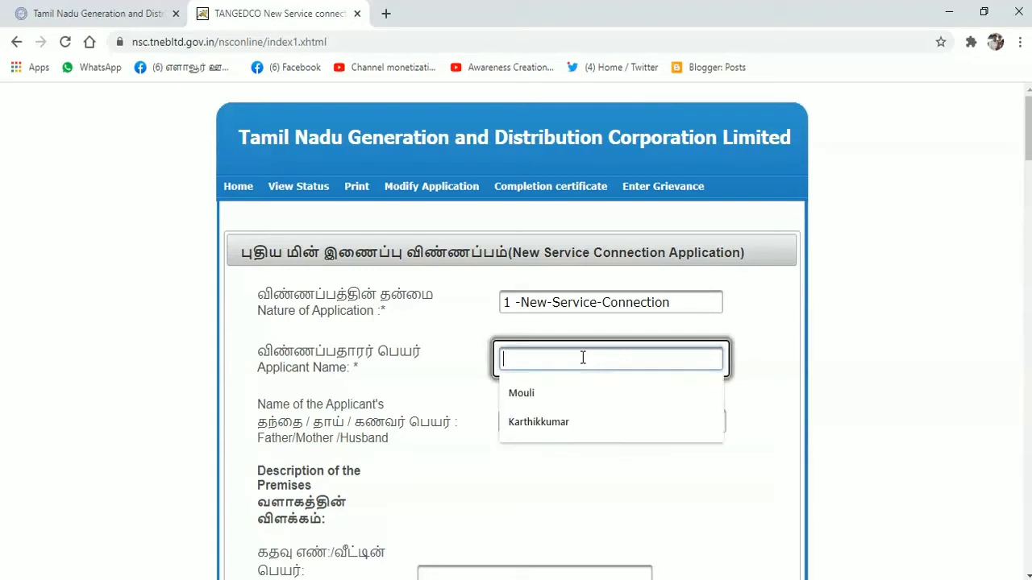
click(576, 420)
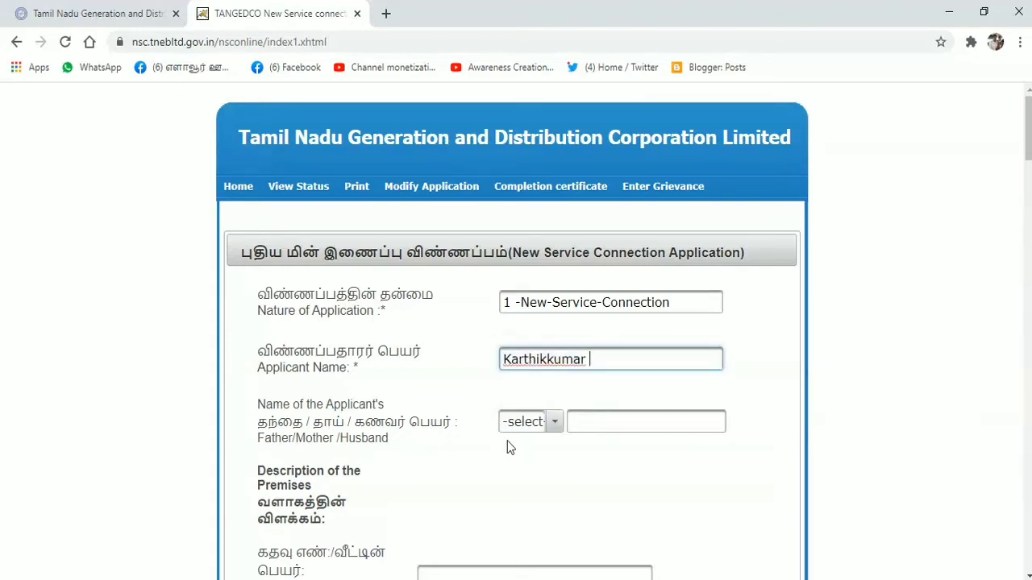
click(555, 424)
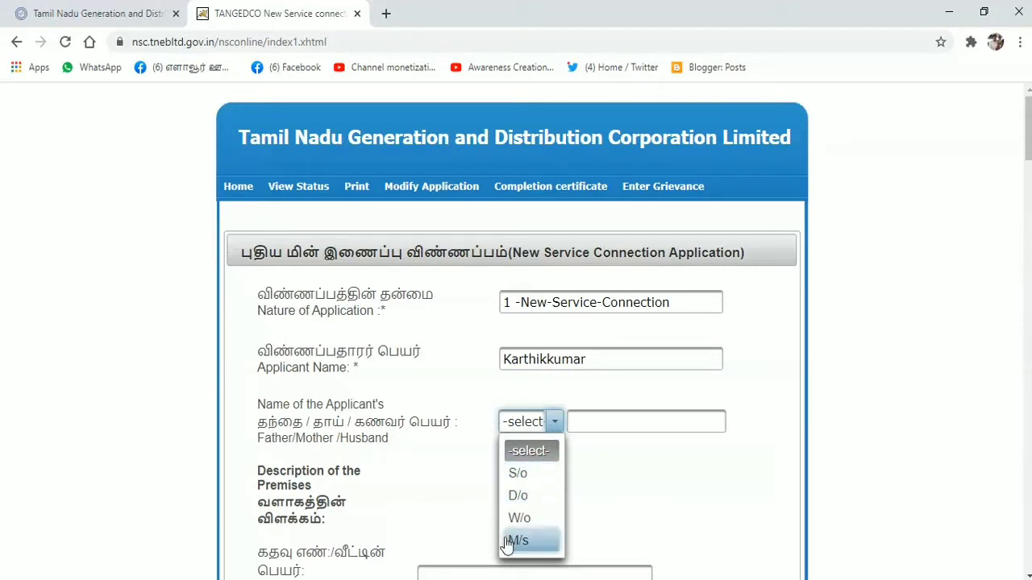
click(525, 477)
click(633, 422)
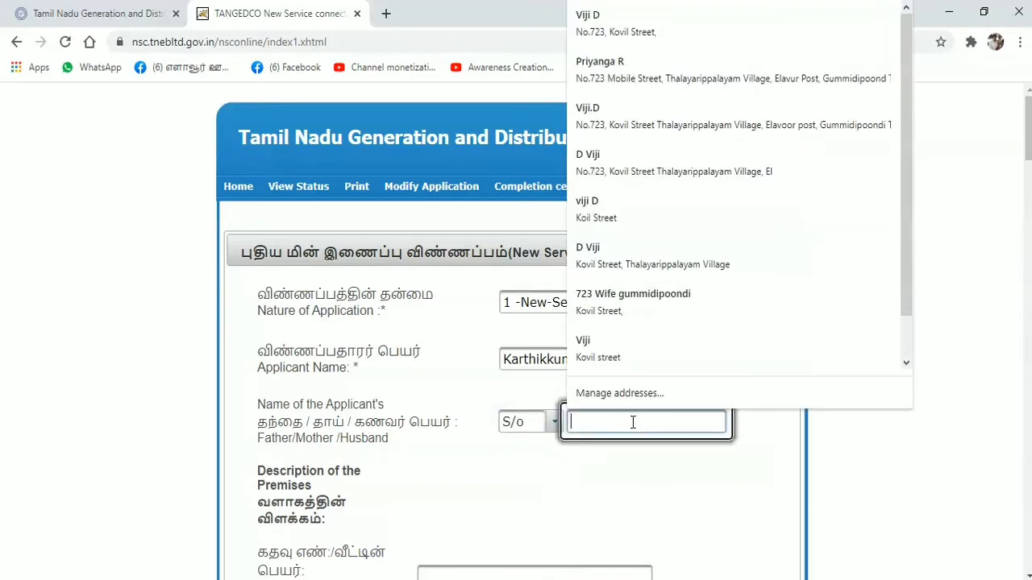
key(Escape)
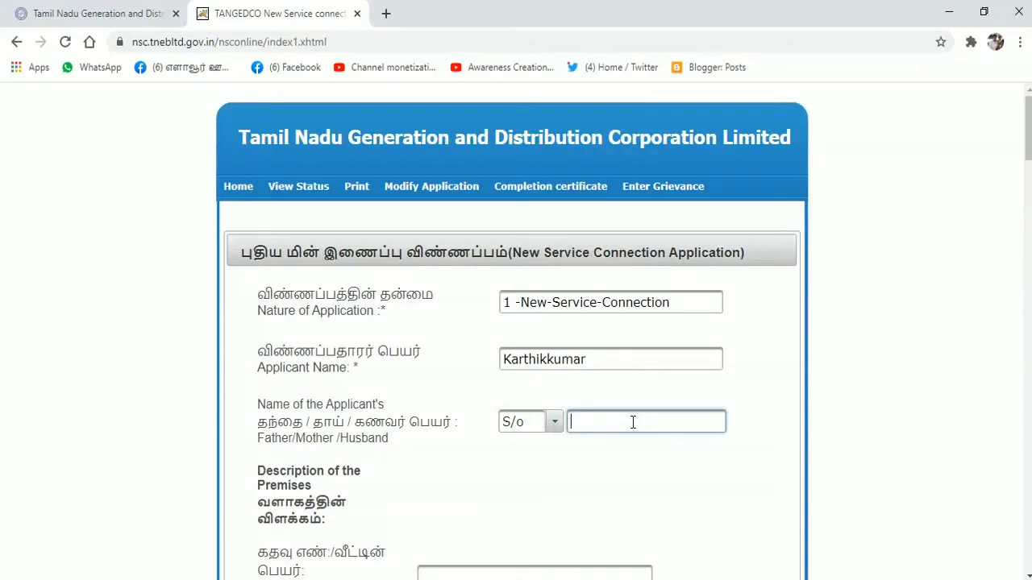
text(e)
scroll(818, 182, down, 5)
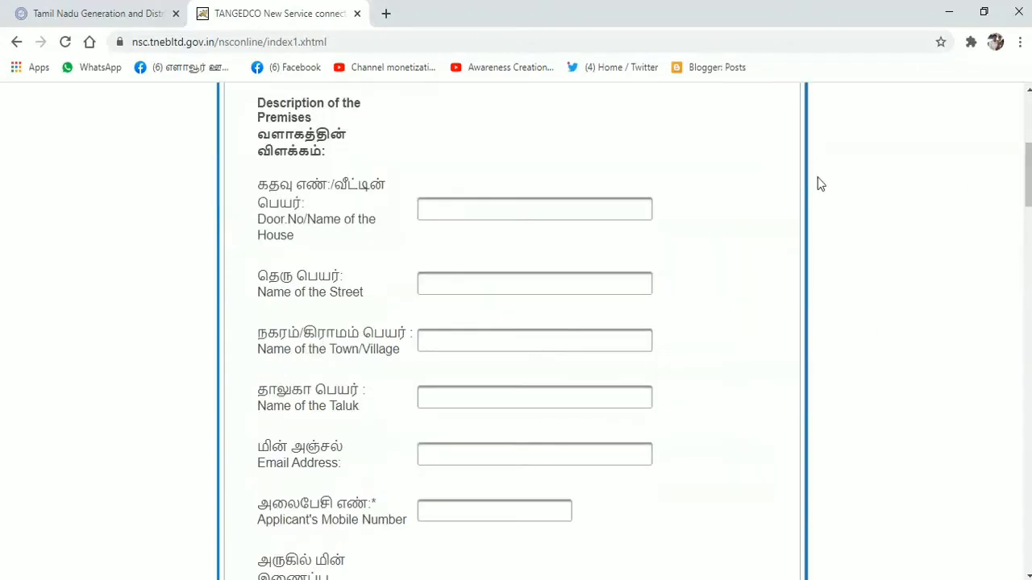
click(483, 210)
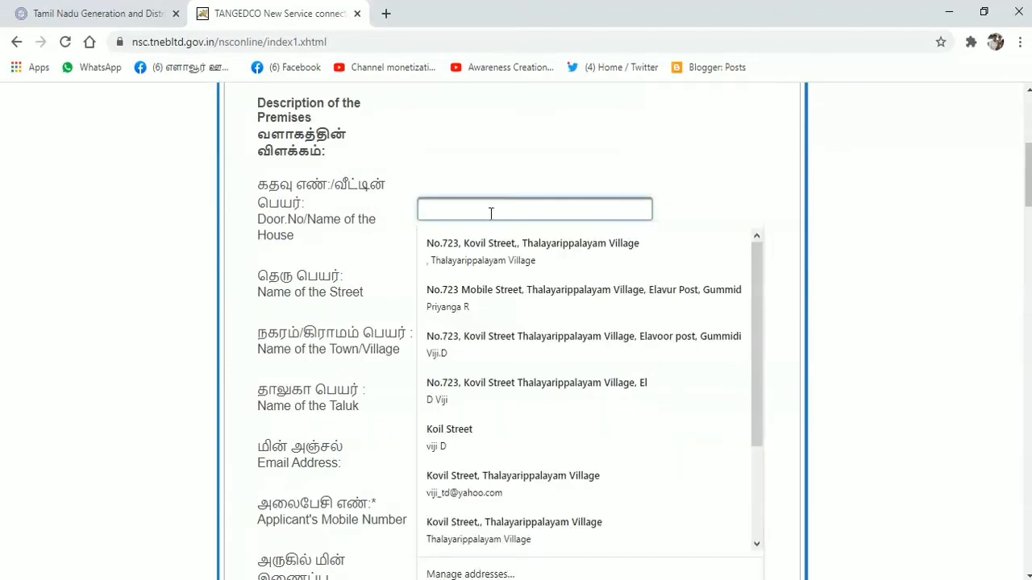
text(3)
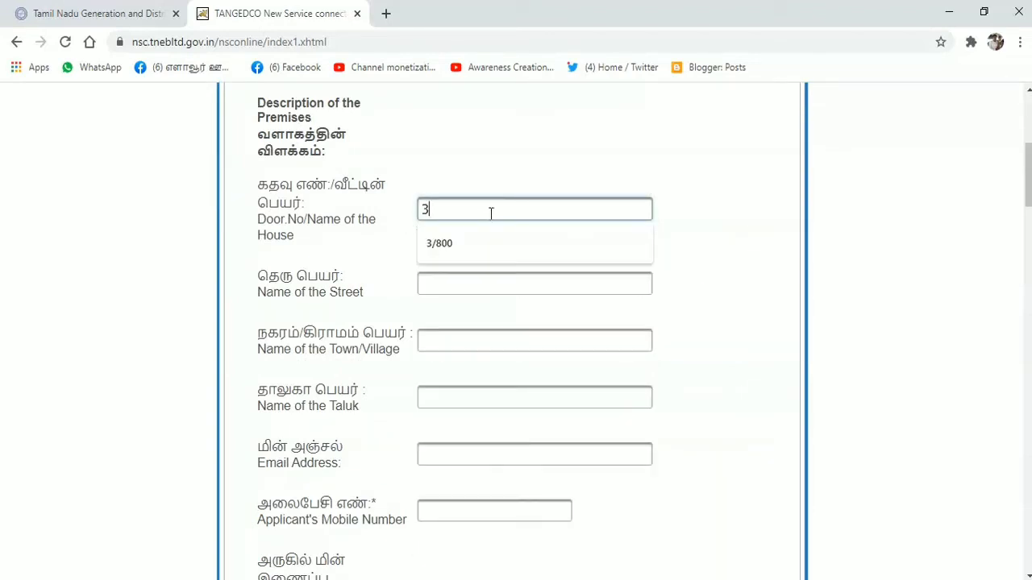
click(476, 249)
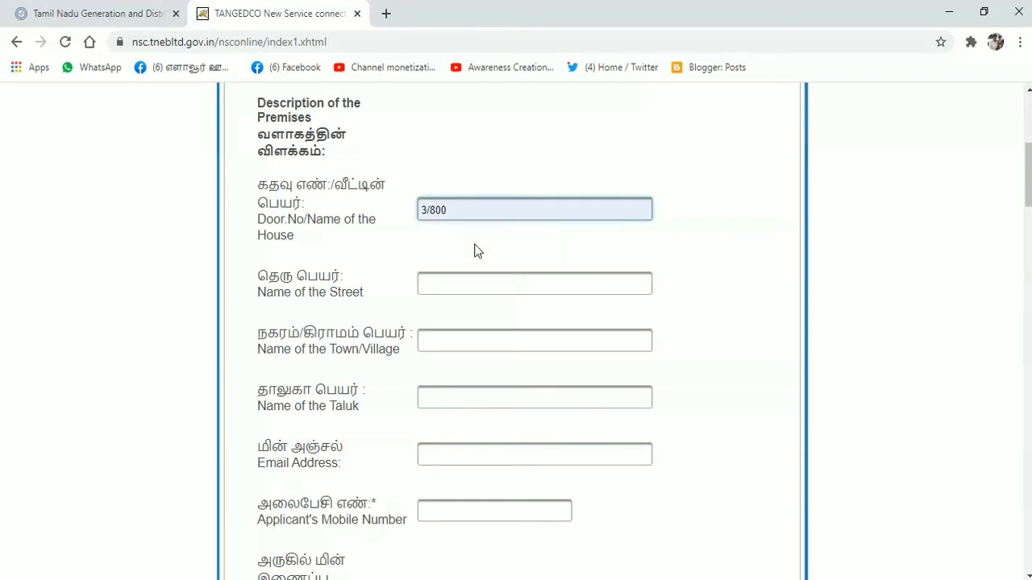
click(448, 282)
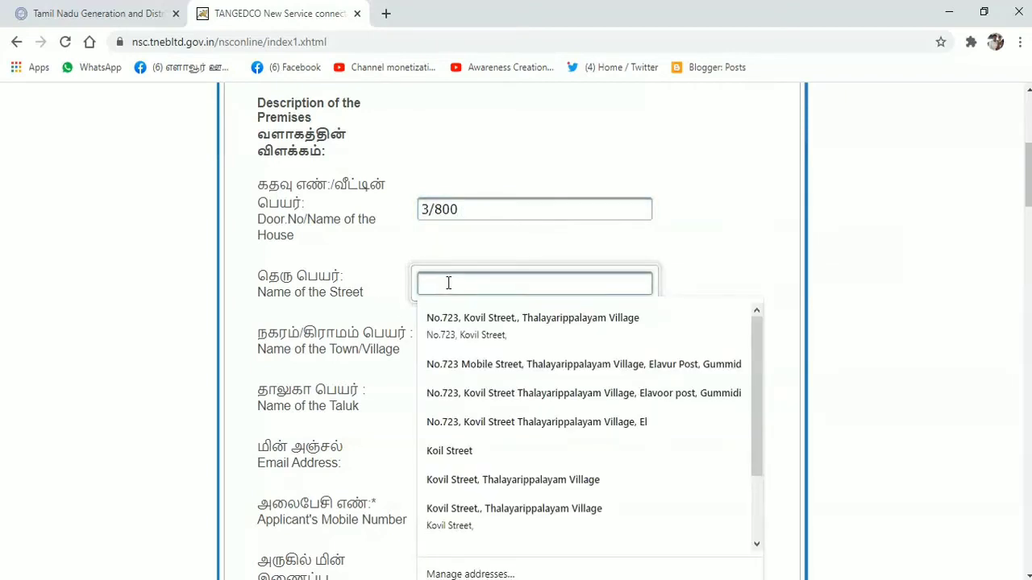
text(P)
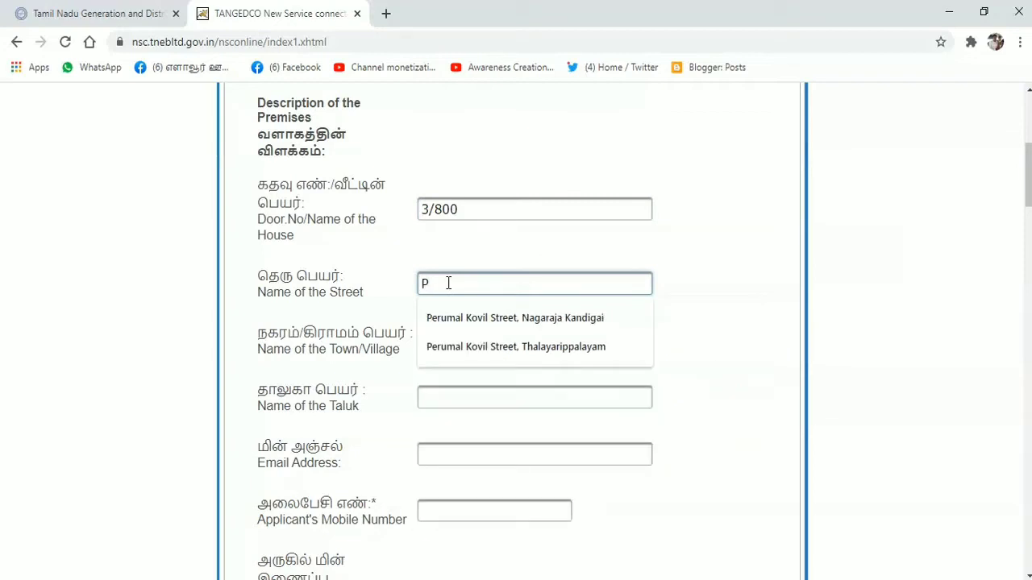
click(463, 350)
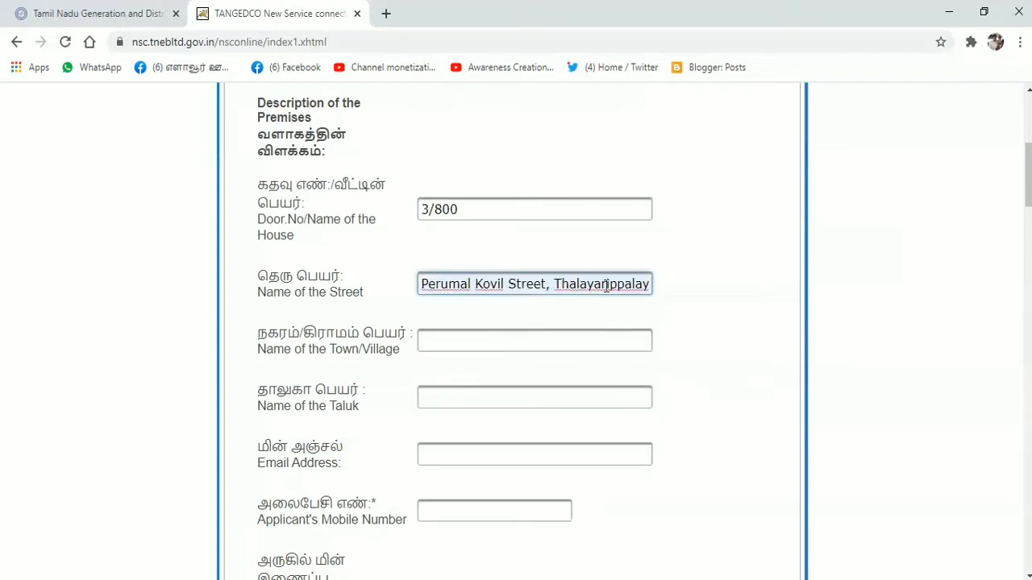
click(563, 339)
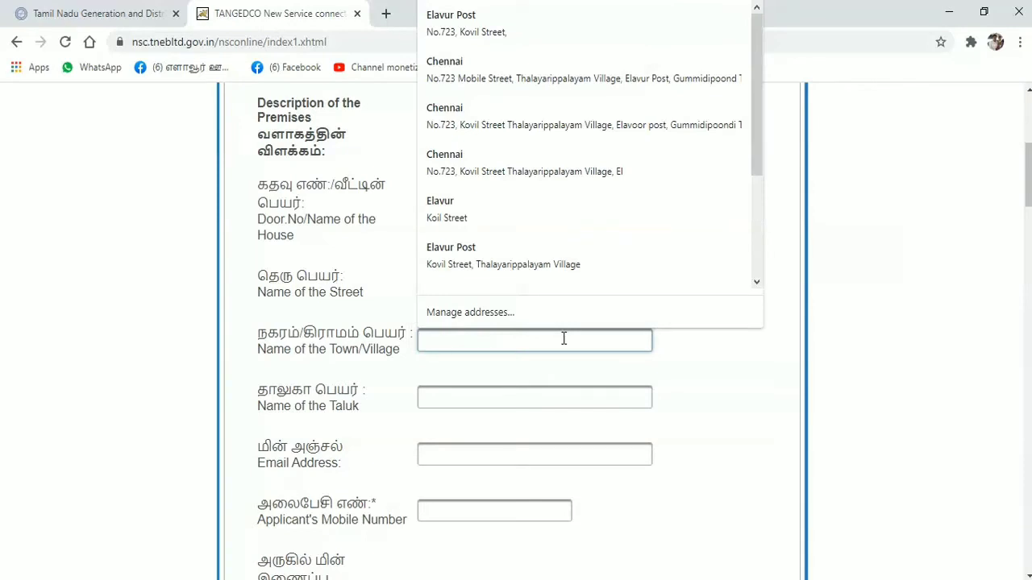
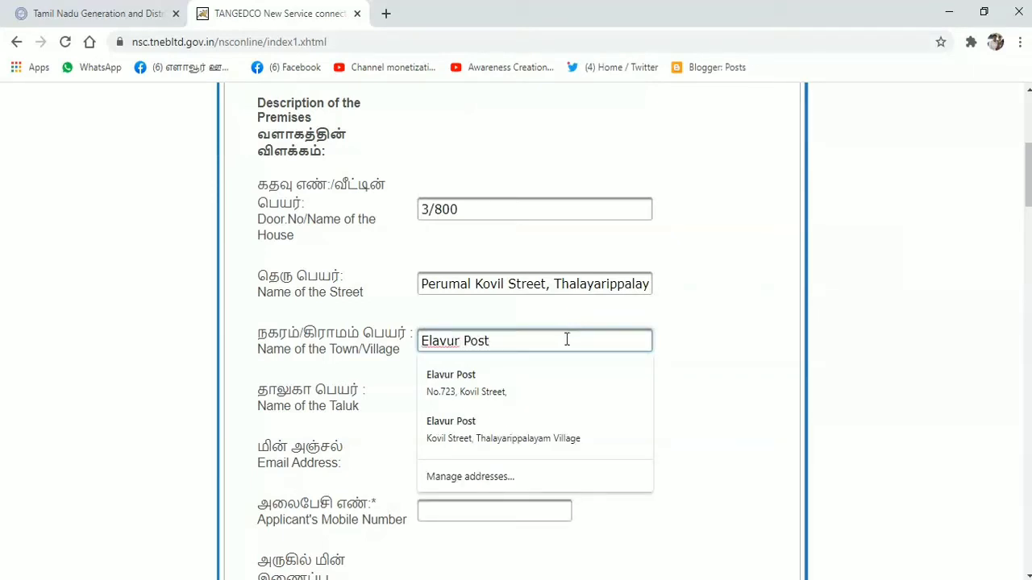
click(484, 394)
click(487, 395)
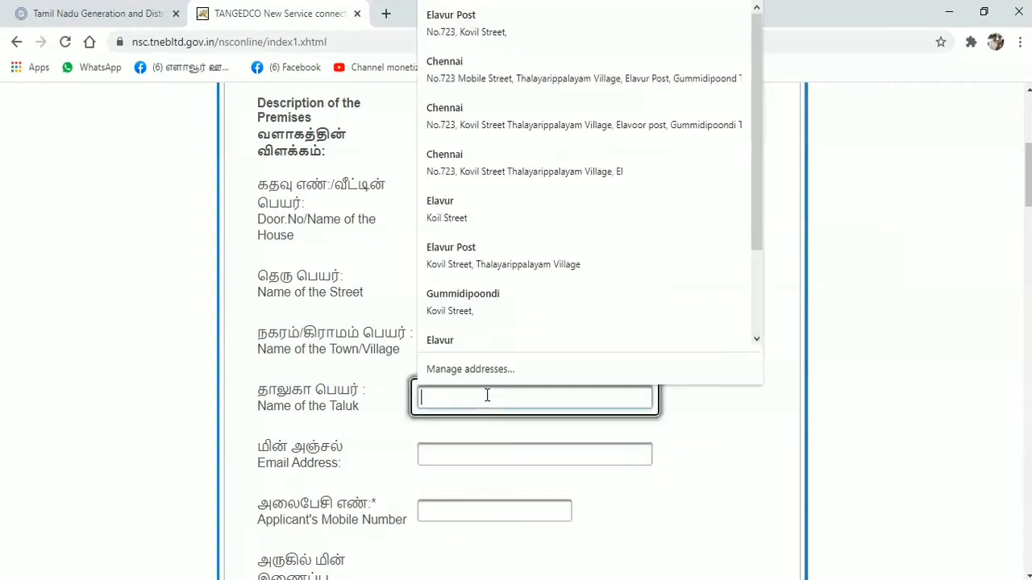
text(Gu)
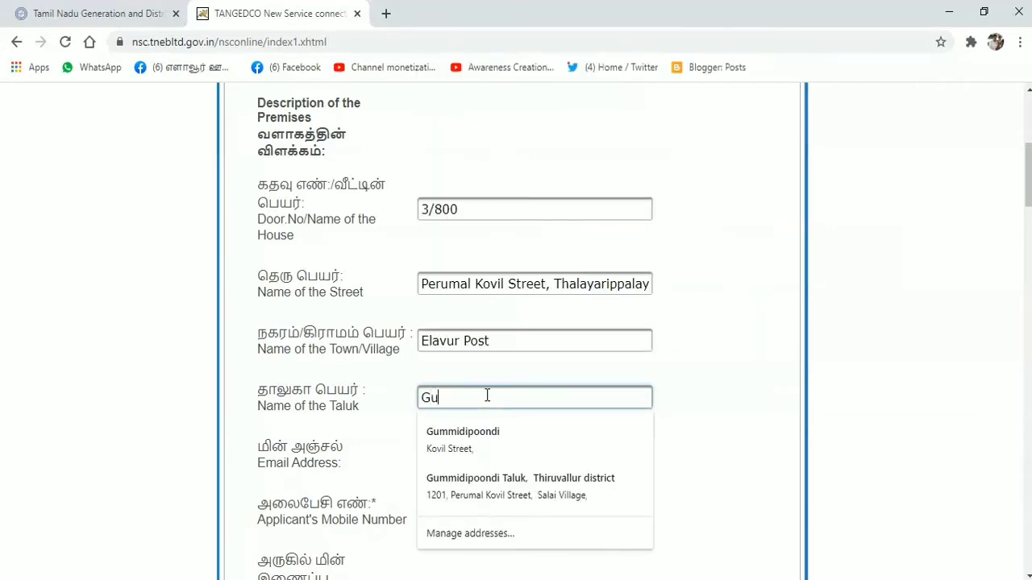
text(mmidipoondi)
click(707, 395)
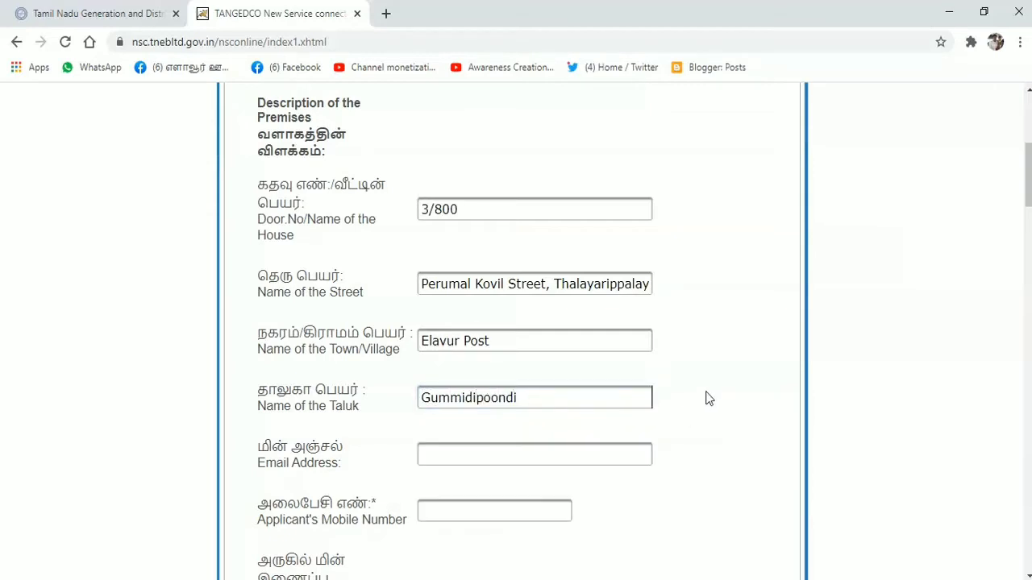
Step: Fill in the applicant's e-mail address and mobile number from autofill suggestions
click(441, 453)
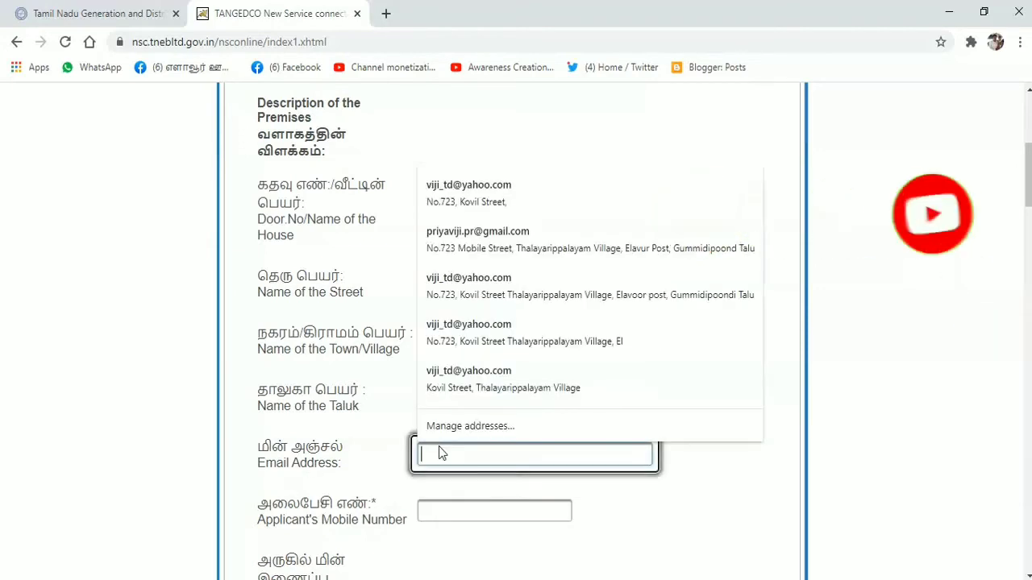
click(546, 487)
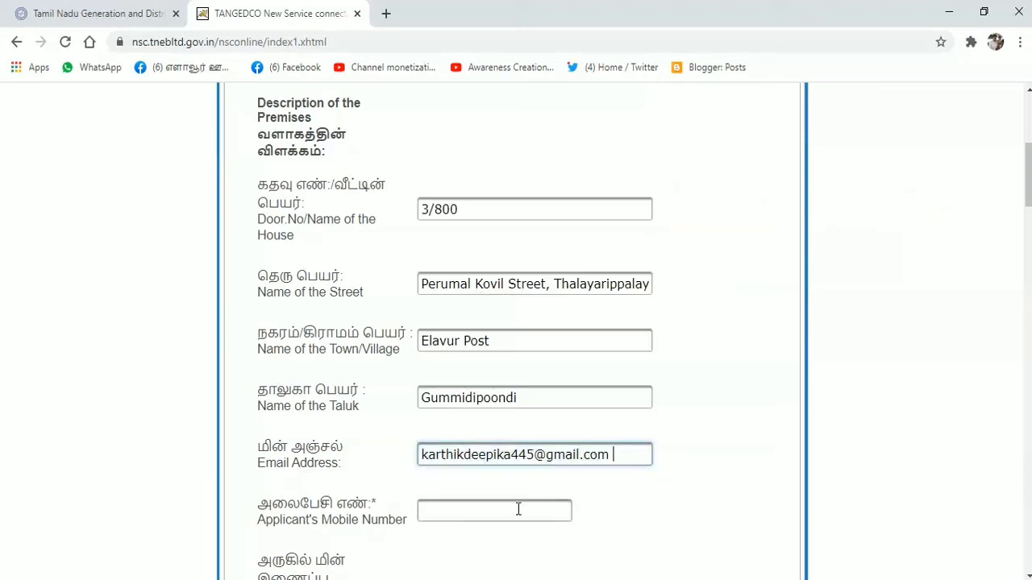
click(517, 509)
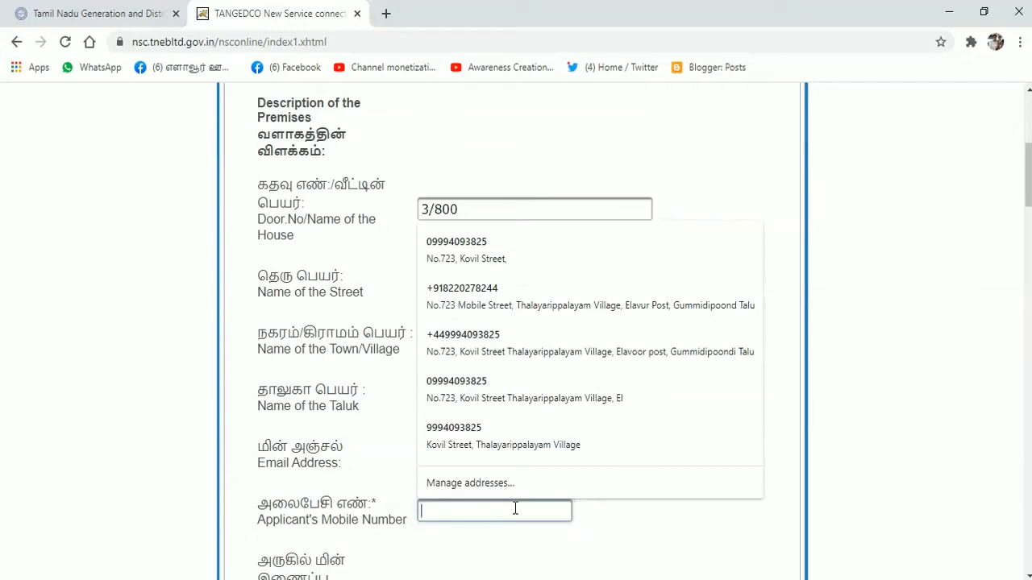
text(900)
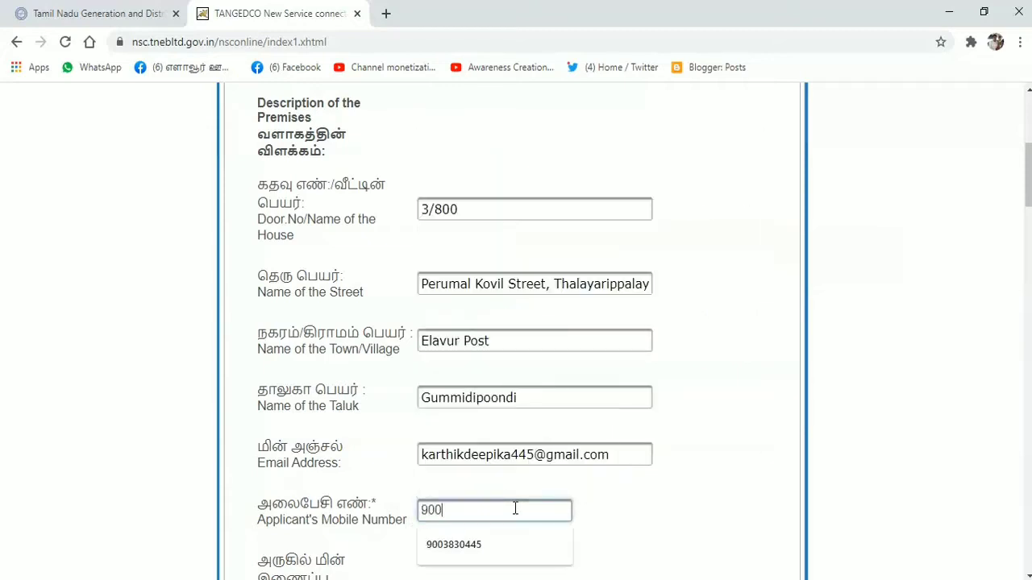
click(454, 543)
scroll(503, 298, down, 3)
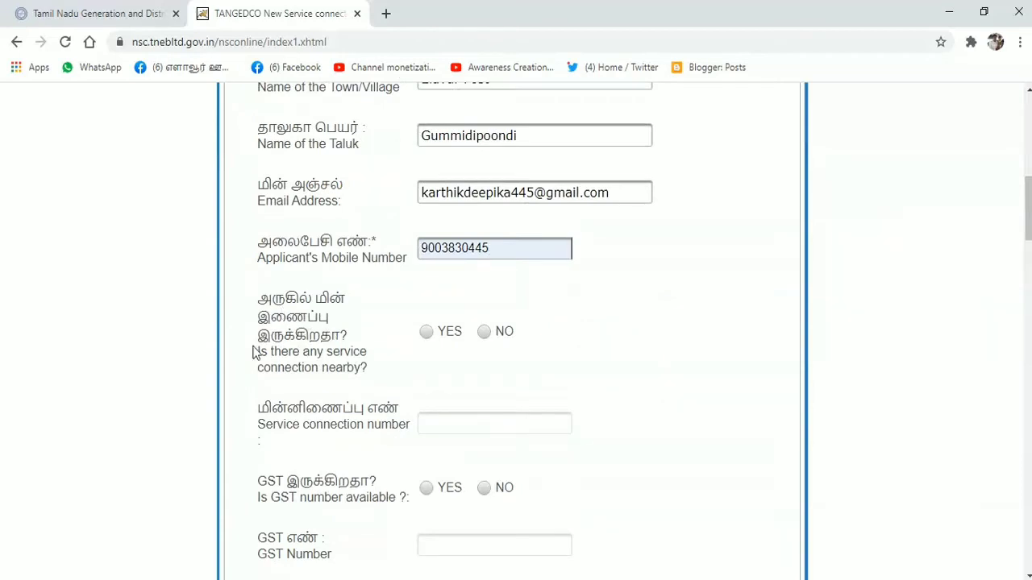
Step: Answer YES to a nearby connection, autofill its service number, and answer NO to GST
click(426, 333)
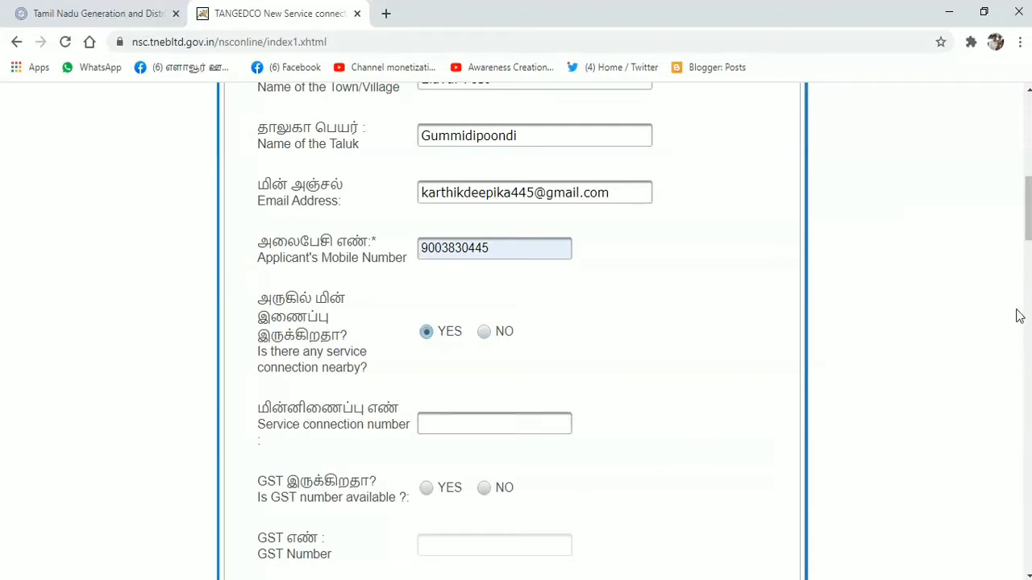
click(446, 422)
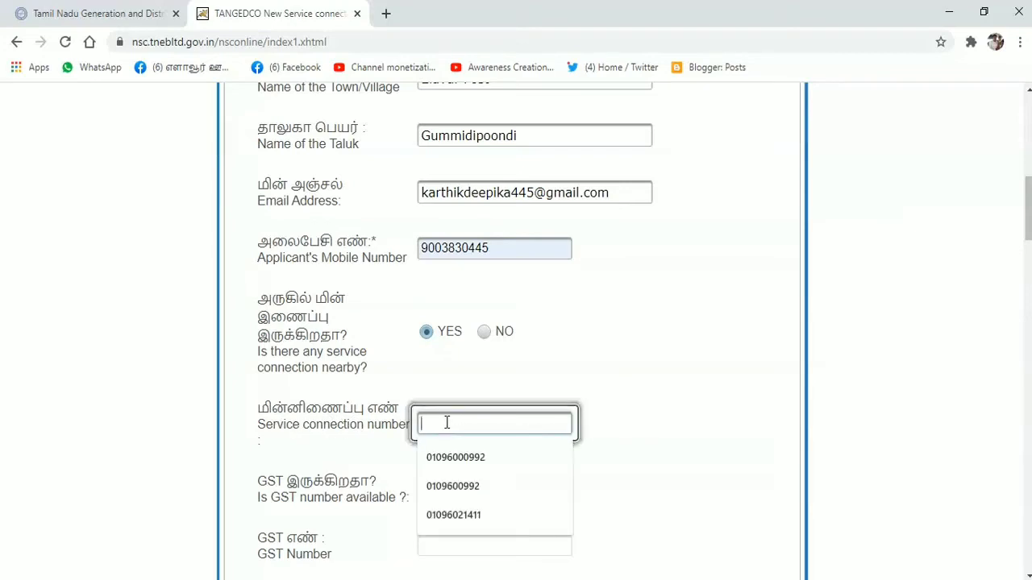
click(456, 515)
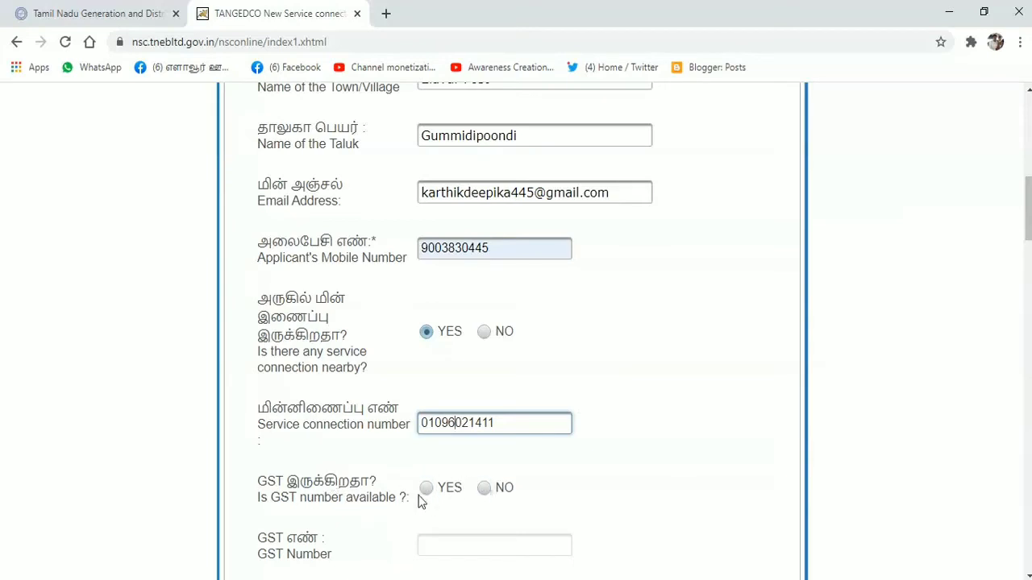
click(484, 489)
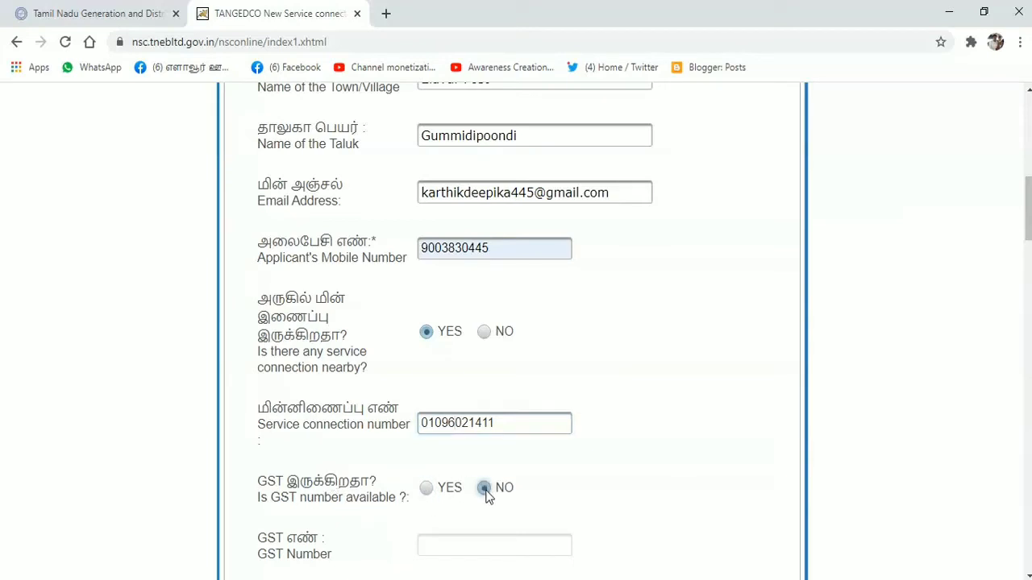
scroll(701, 257, down, 5)
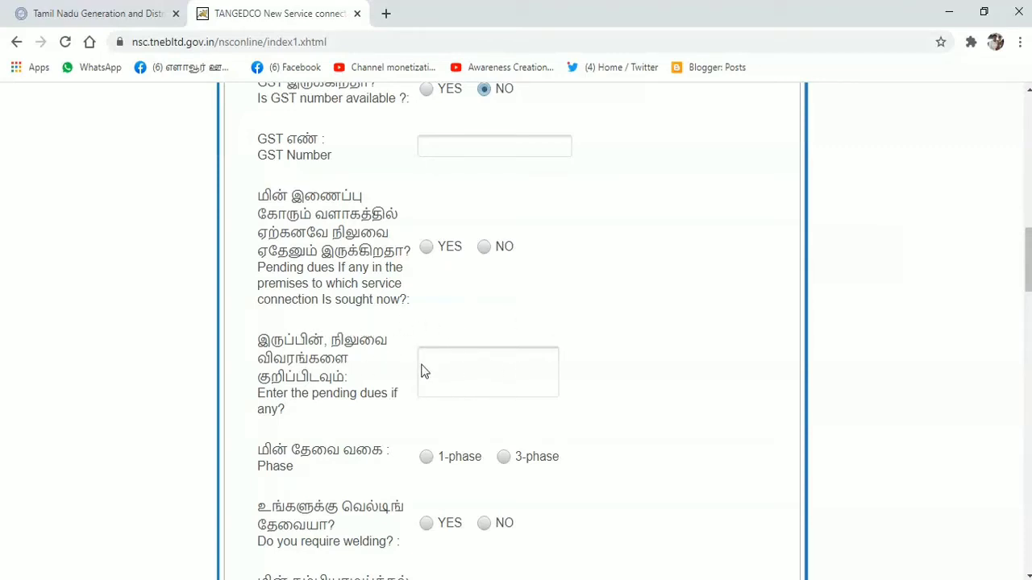
Step: Answer NO to pending dues on the premises and choose single-phase supply
click(483, 247)
drag(1028, 246, 1027, 272)
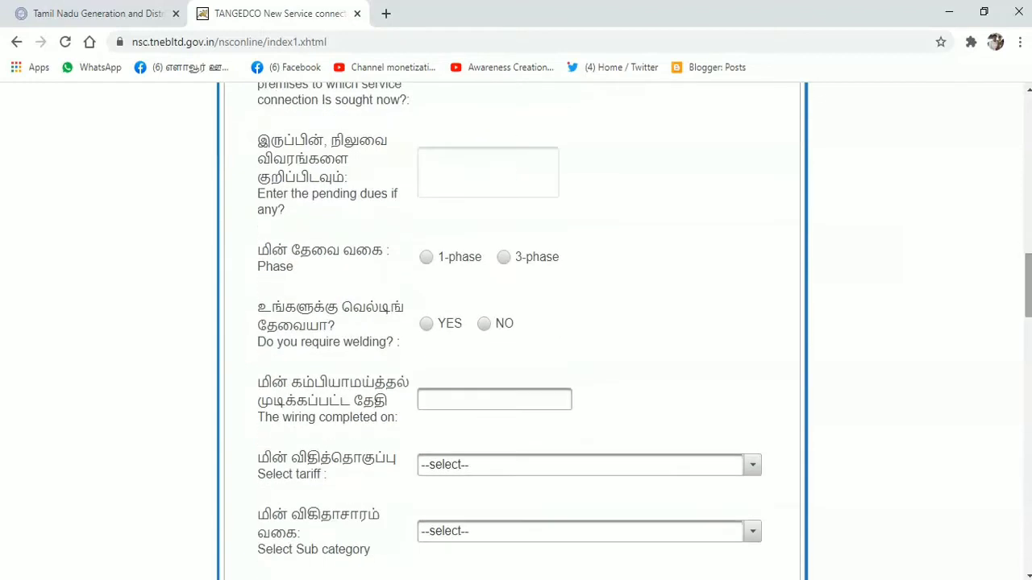
click(427, 257)
Step: Set the wiring completion date to 01/01/2021 in the calendar
click(452, 397)
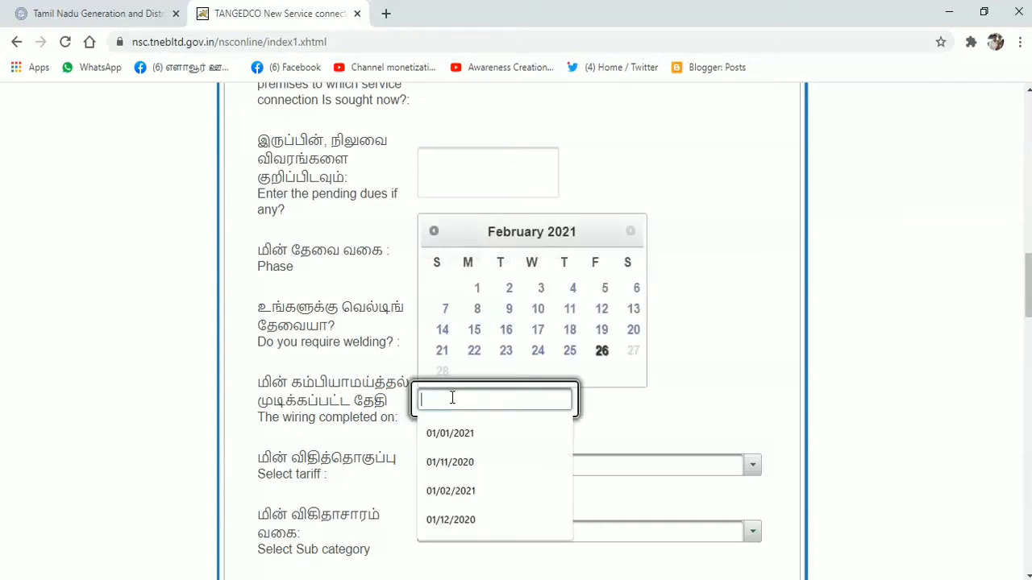
click(435, 232)
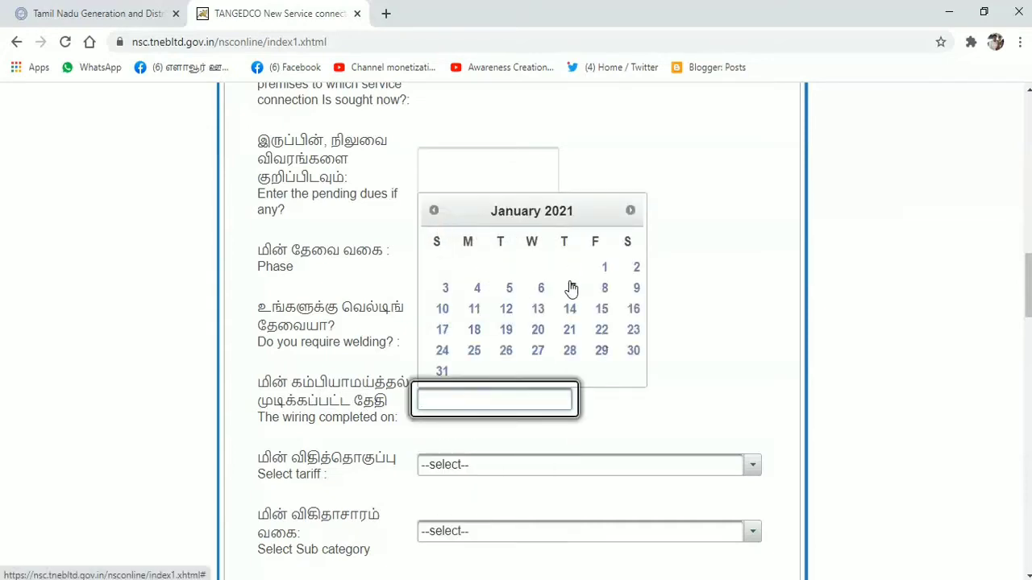
click(605, 274)
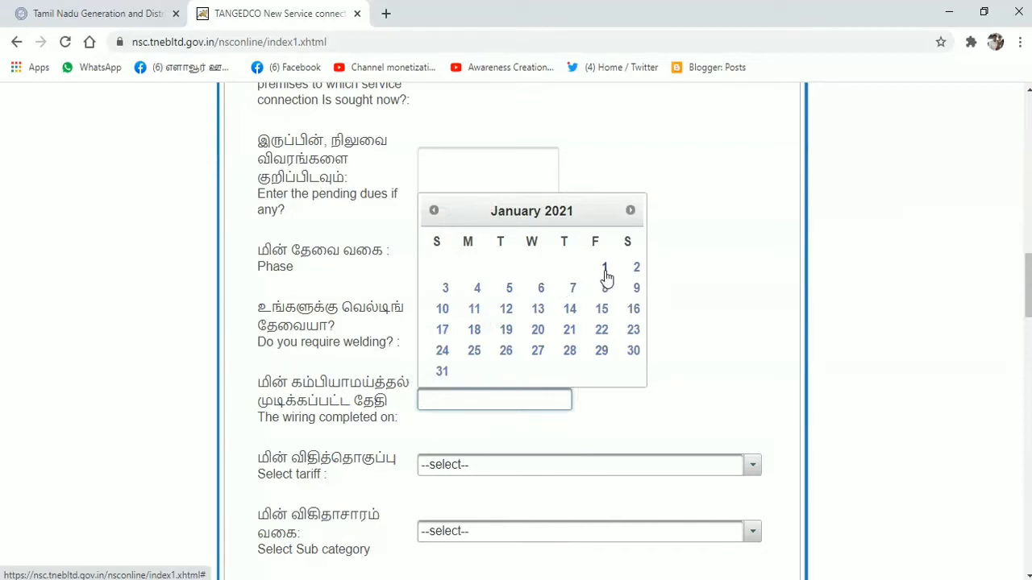
click(605, 274)
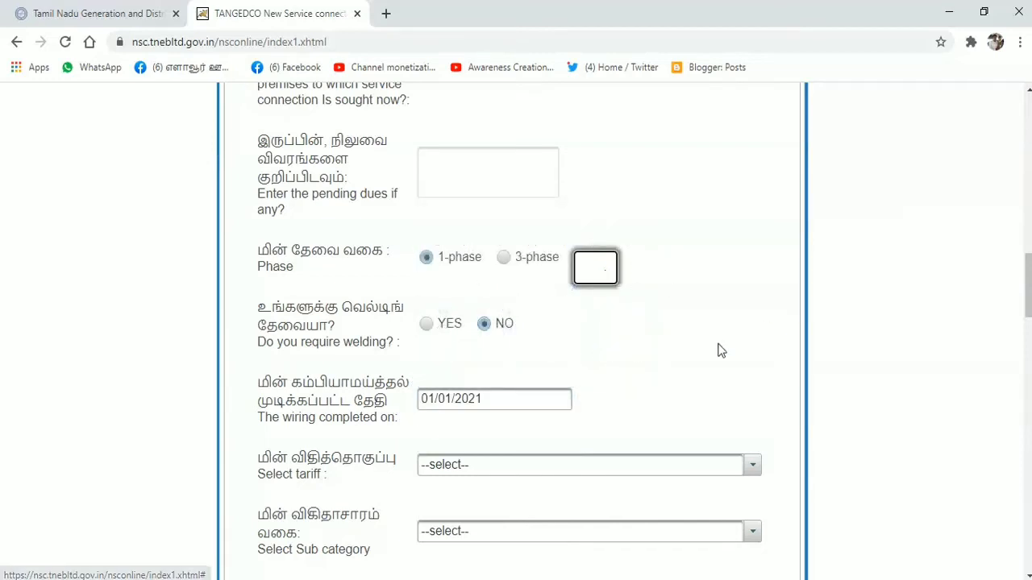
scroll(1027, 304, down, 2)
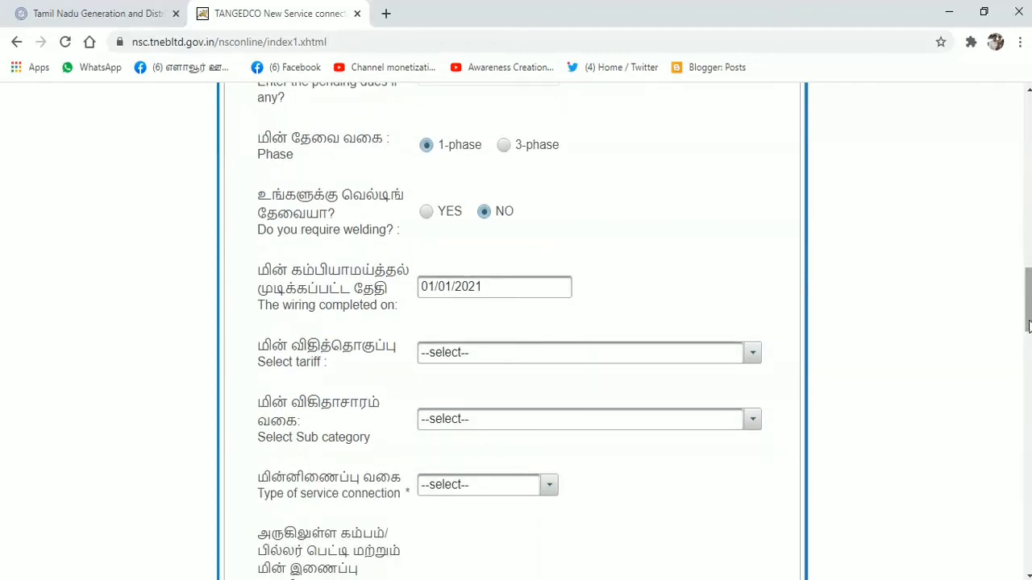
Step: Select tariff Domestic Residential-1A, sub category Domestic/Residential, and an OVERHEAD connection type
scroll(1028, 325, down, 1)
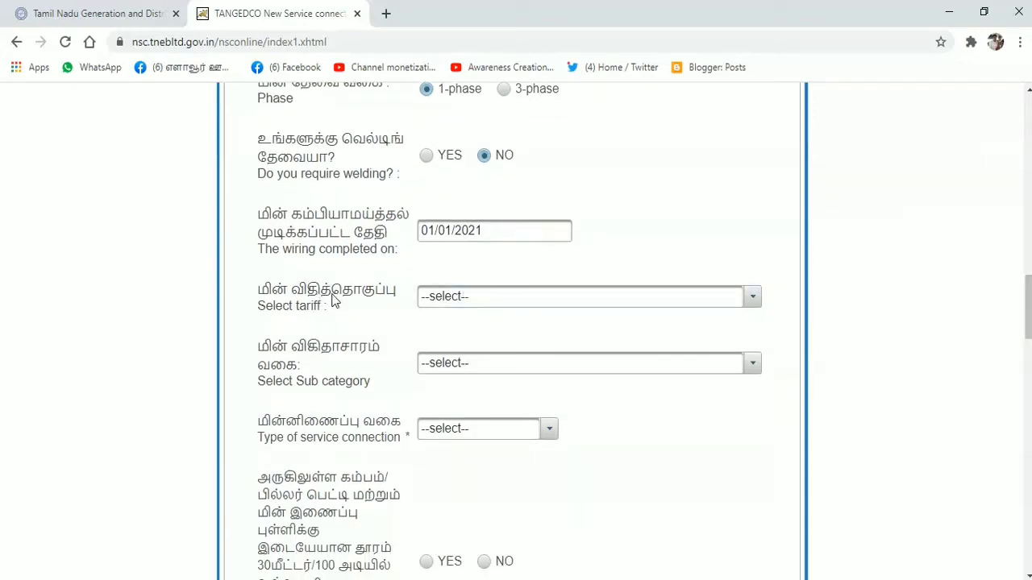
click(751, 298)
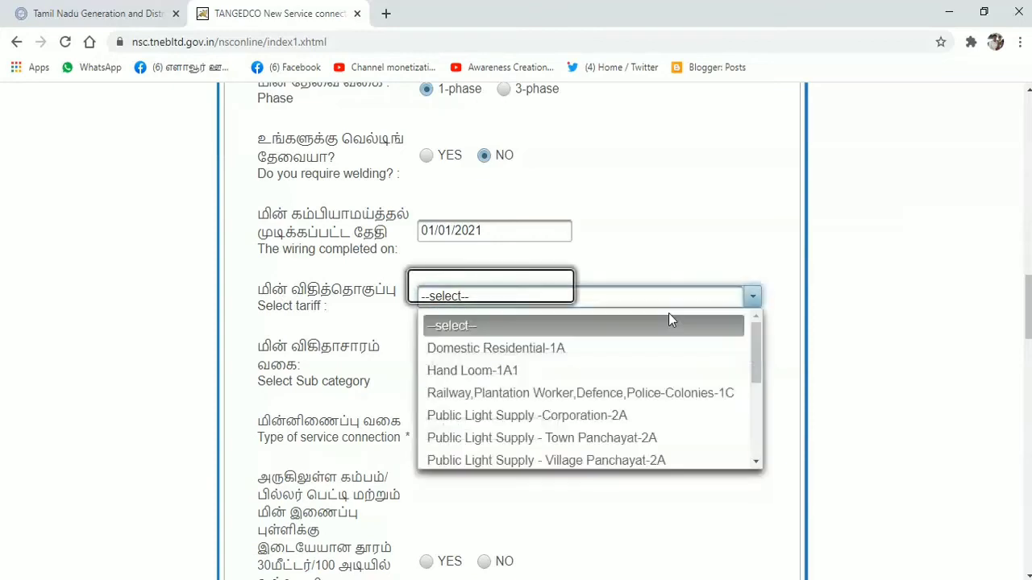
click(533, 349)
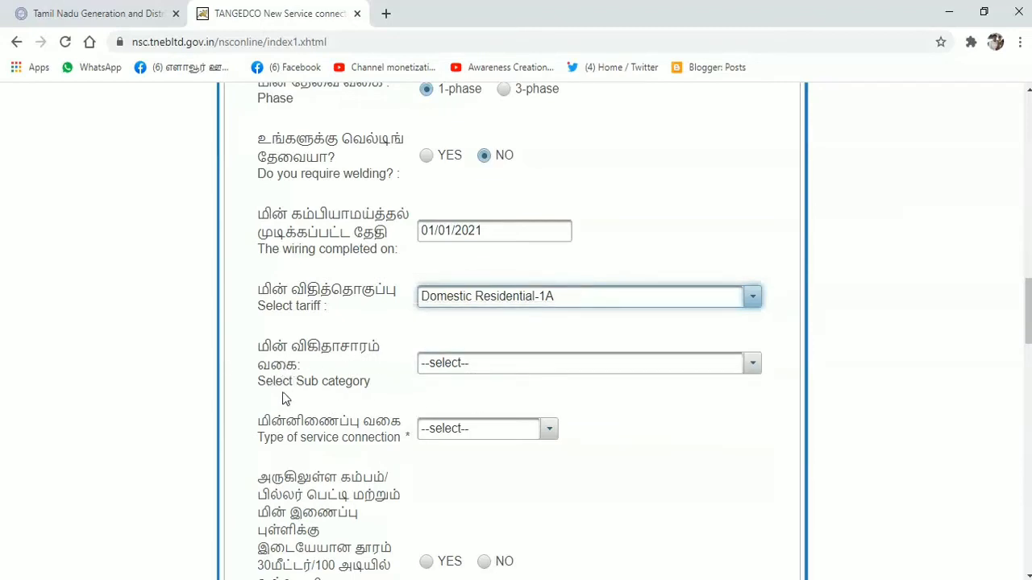
click(751, 368)
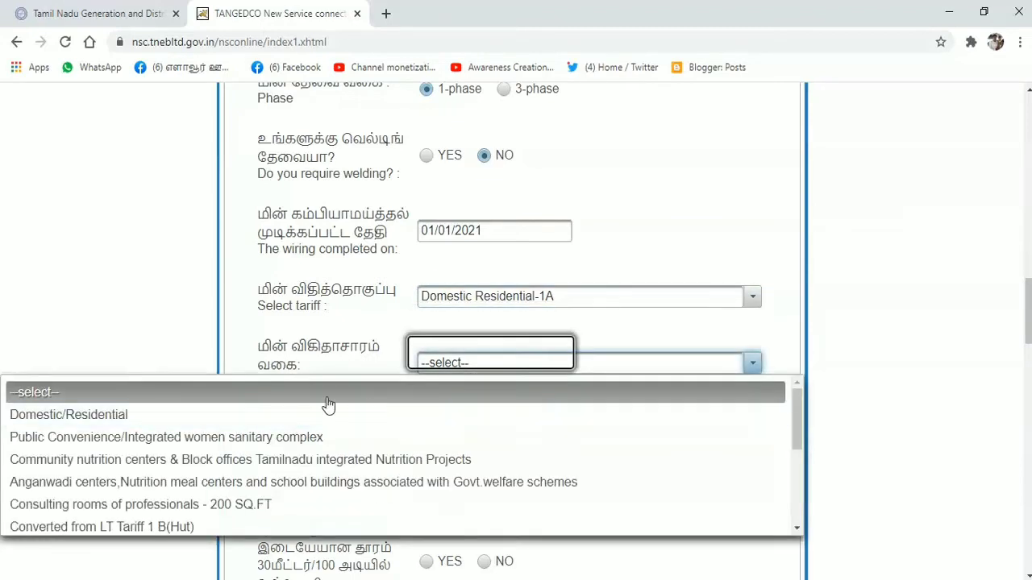
click(143, 416)
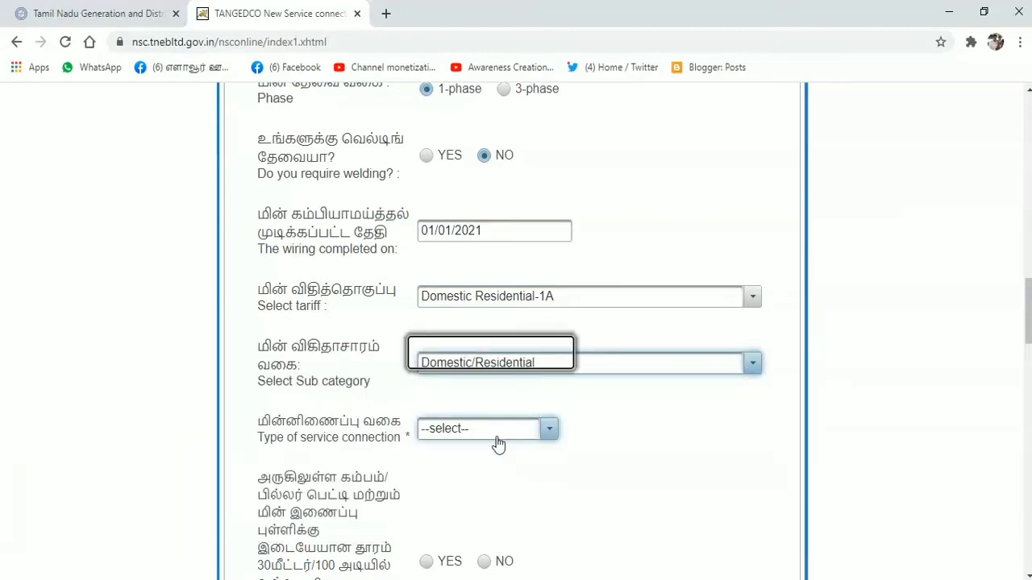
click(551, 432)
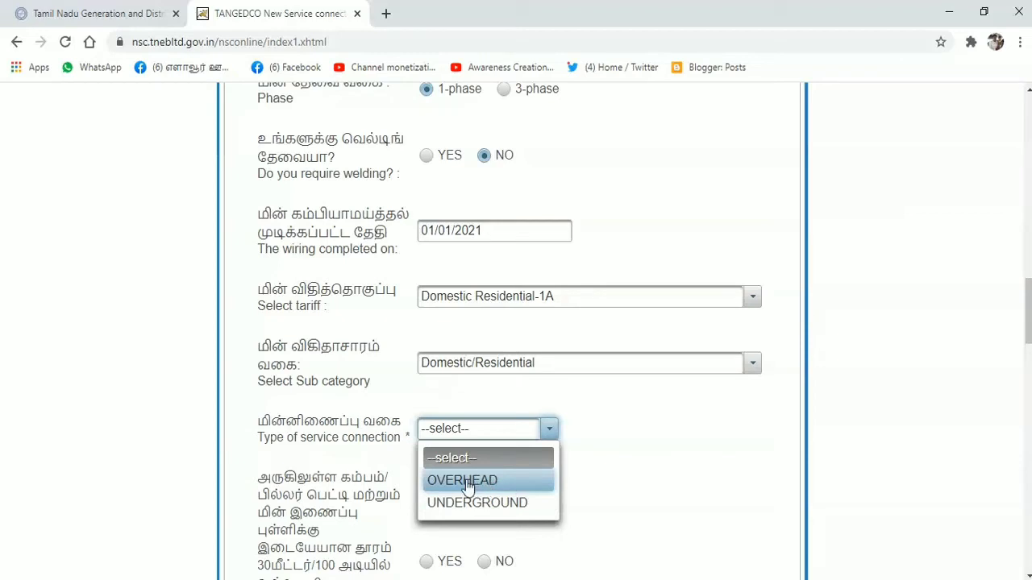
click(446, 482)
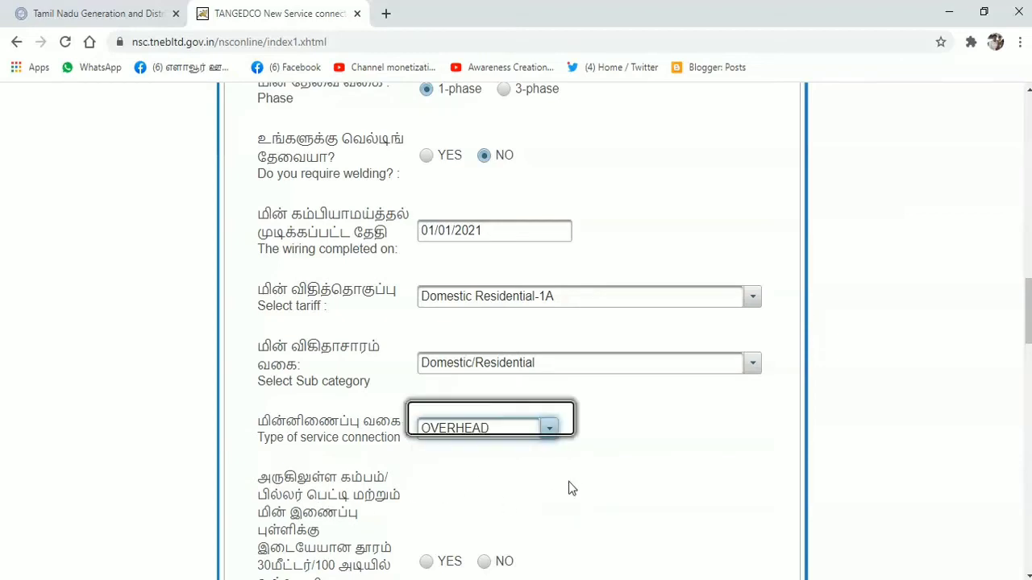
scroll(568, 488, down, 4)
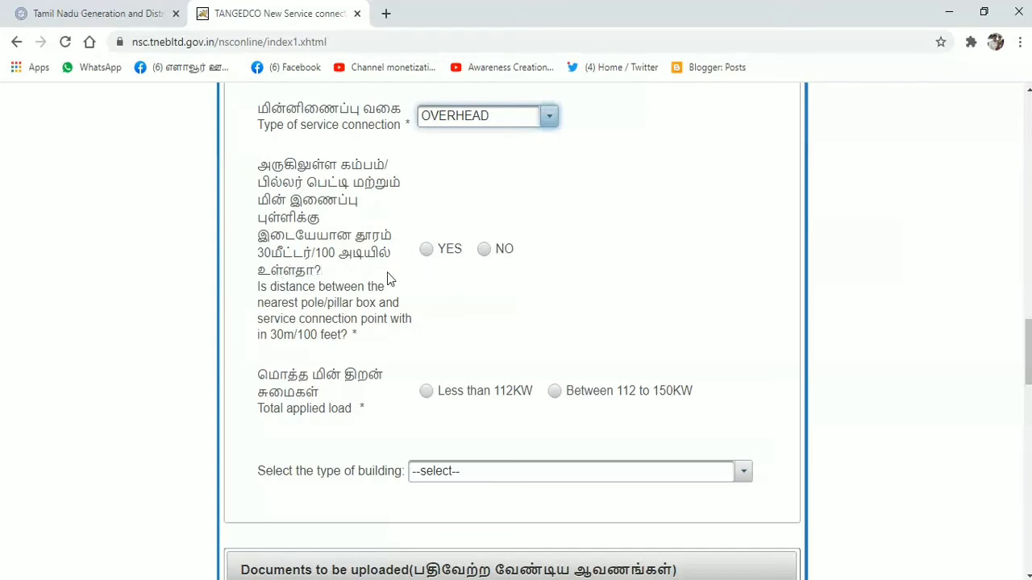
Step: Answer YES to the pole being within 30m/100 feet and choose Residential Building up to 12 metres
click(428, 250)
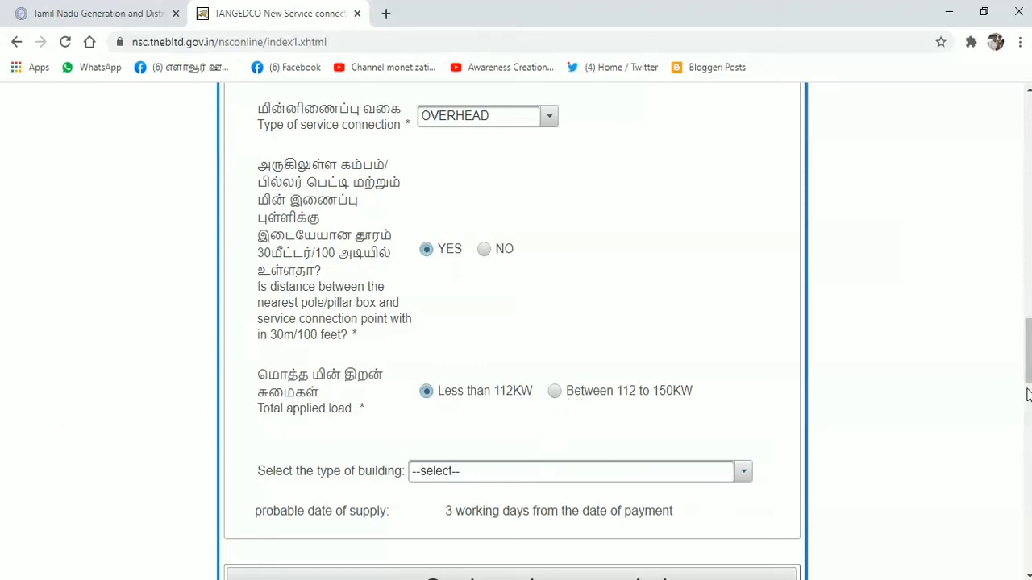
scroll(1028, 350, down, 2)
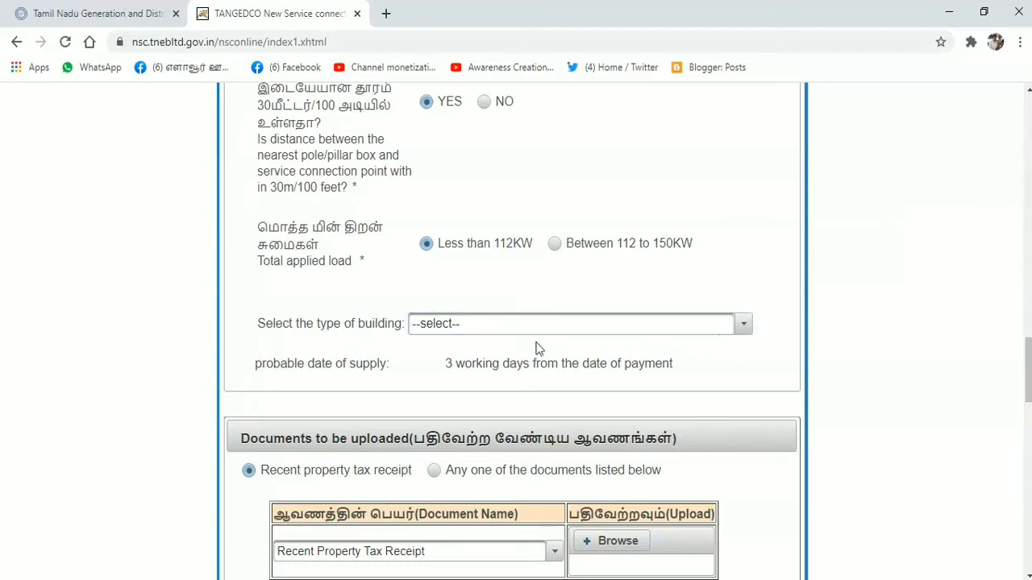
click(743, 329)
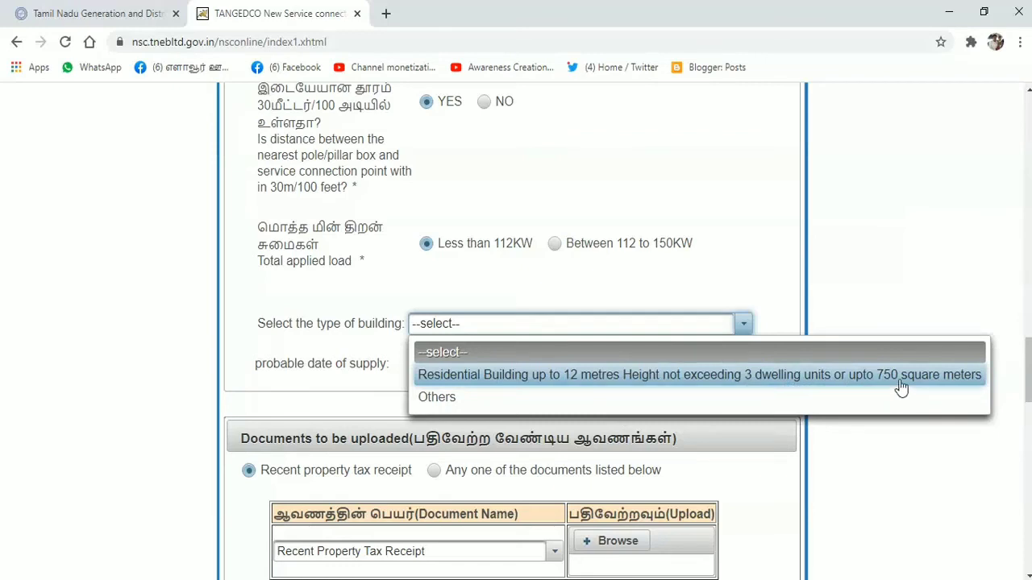
click(716, 377)
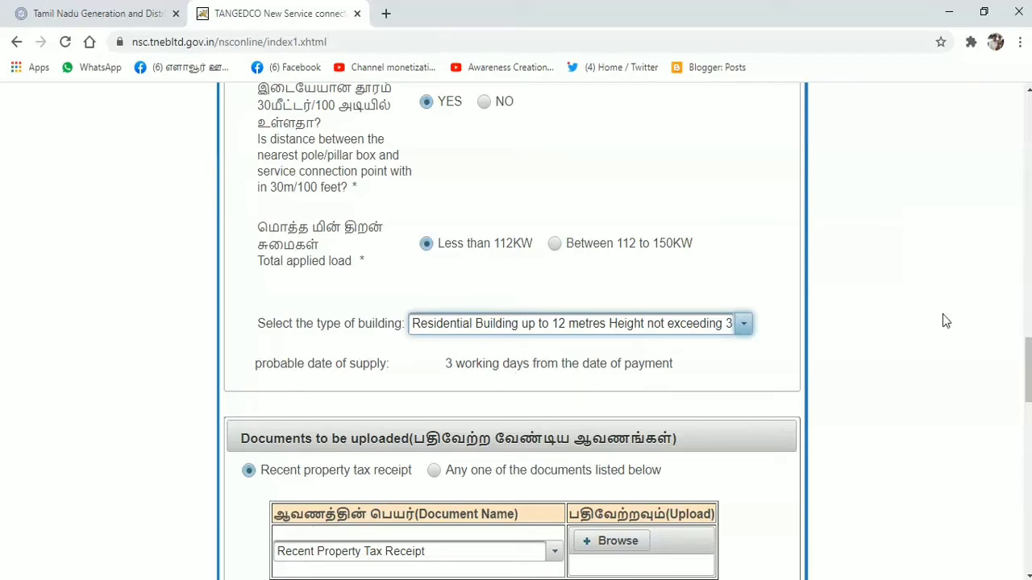
drag(1027, 369, 1027, 396)
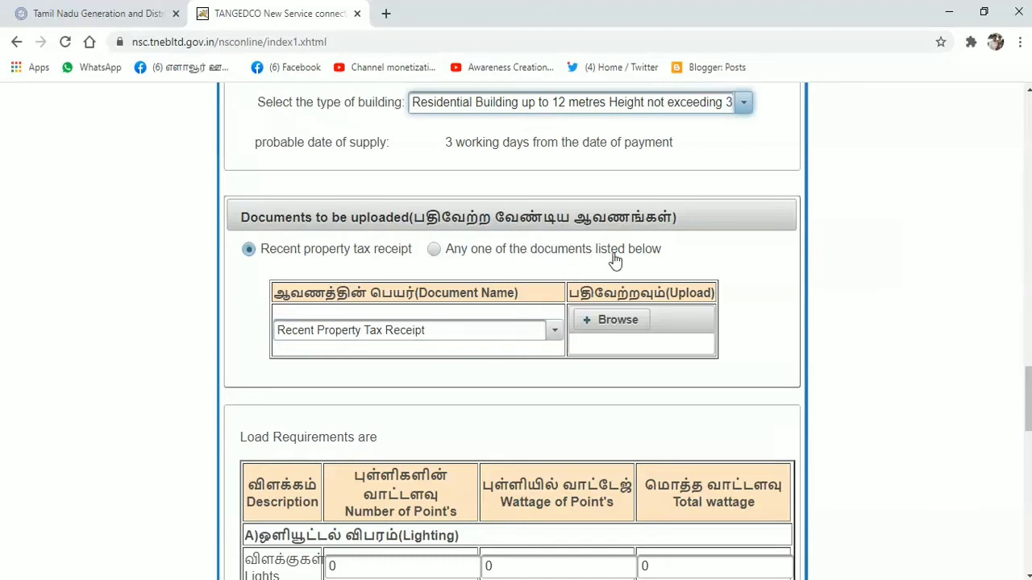
click(439, 253)
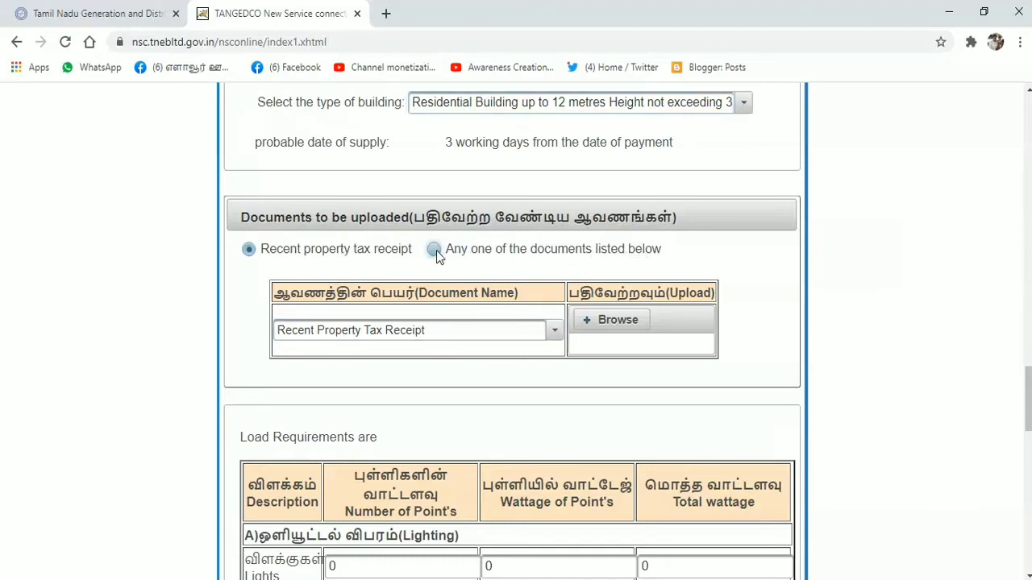
click(554, 334)
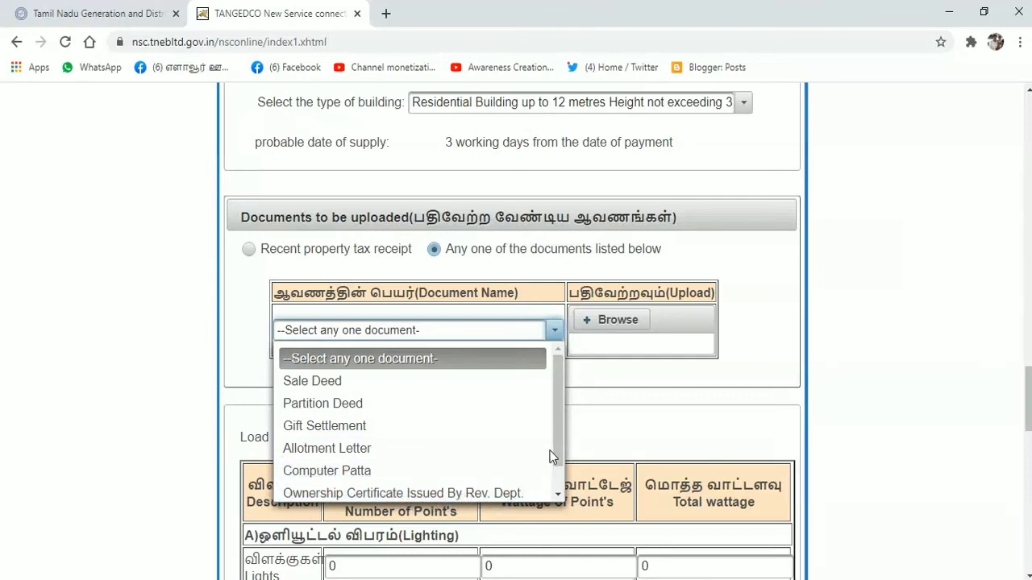
drag(555, 452, 561, 476)
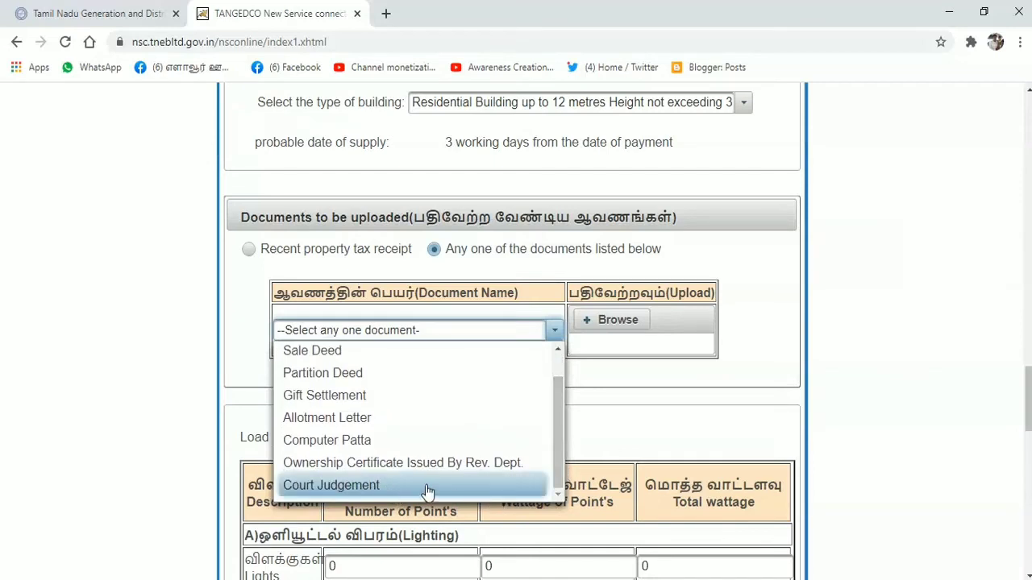
drag(560, 453, 560, 424)
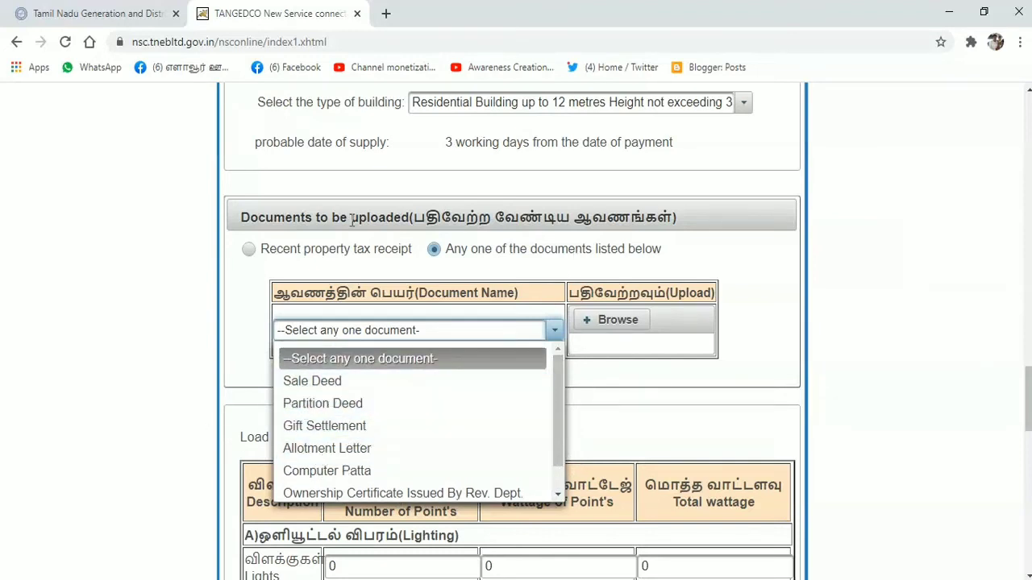
click(249, 250)
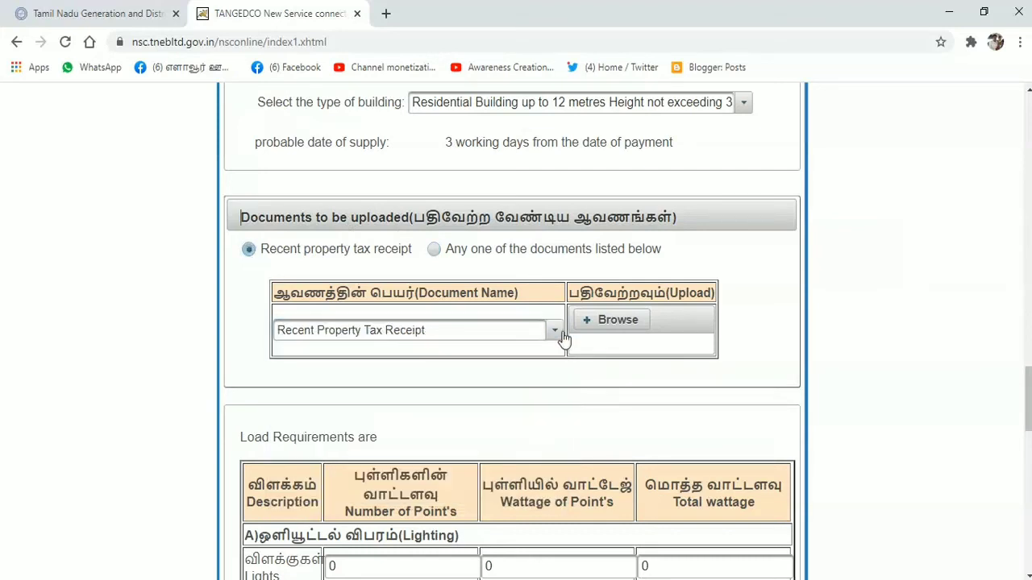
Step: Upload the House Rent PDF from the Desktop as the Recent Property Tax Receipt
click(610, 324)
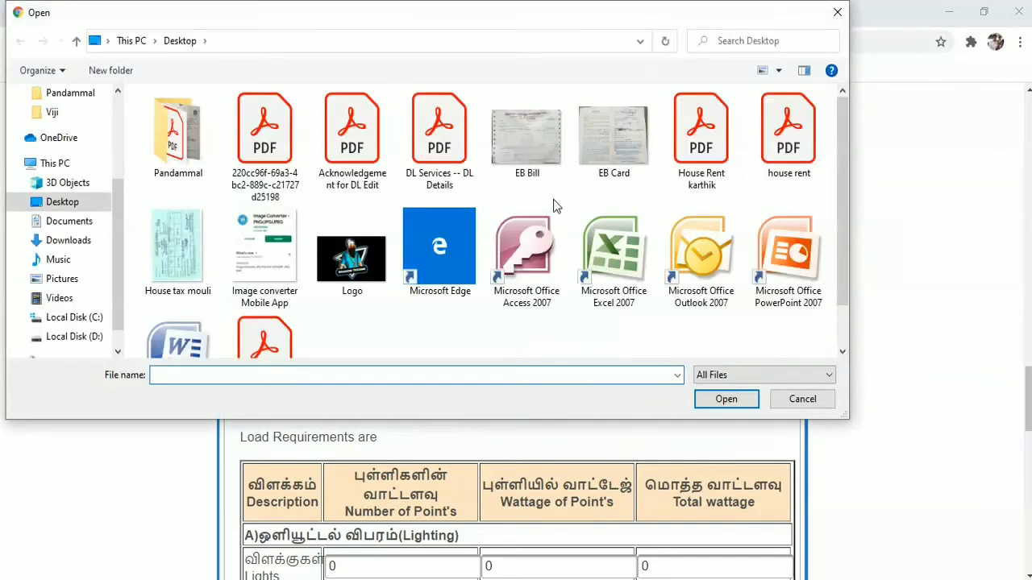
click(700, 154)
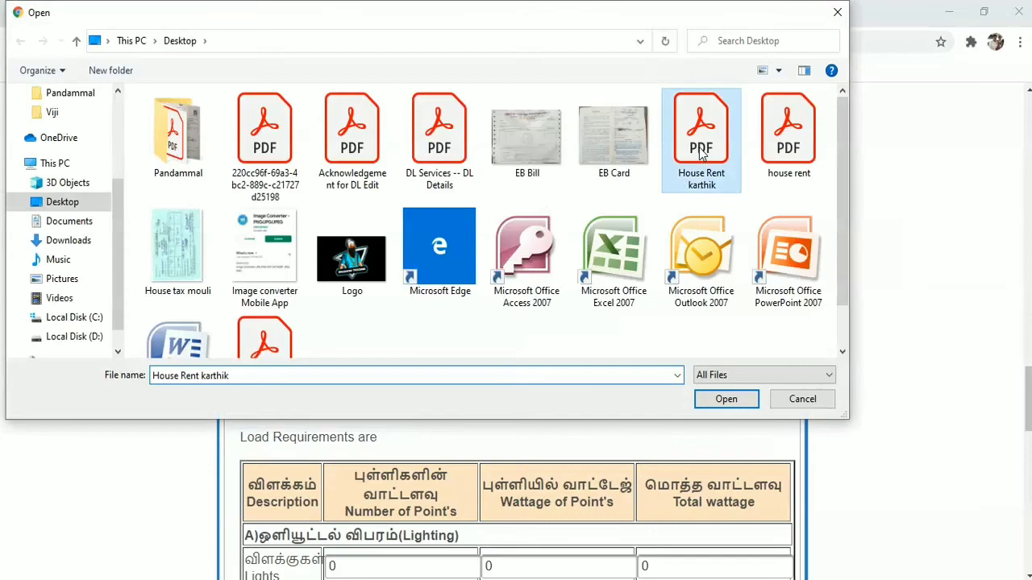
click(730, 402)
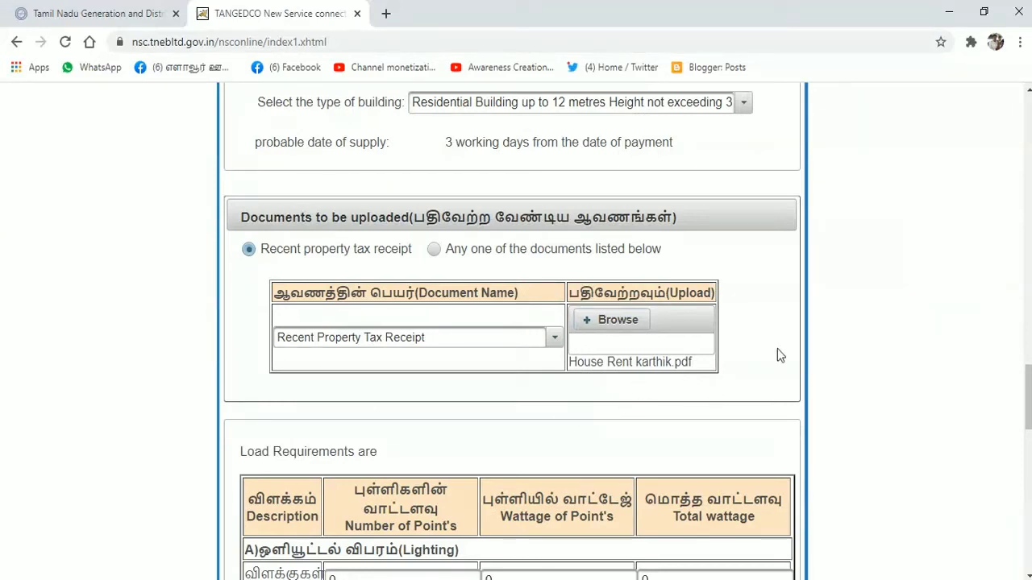
Step: Enter 6 light points at 100 W each in the Load Requirements table
scroll(835, 380, down, 3)
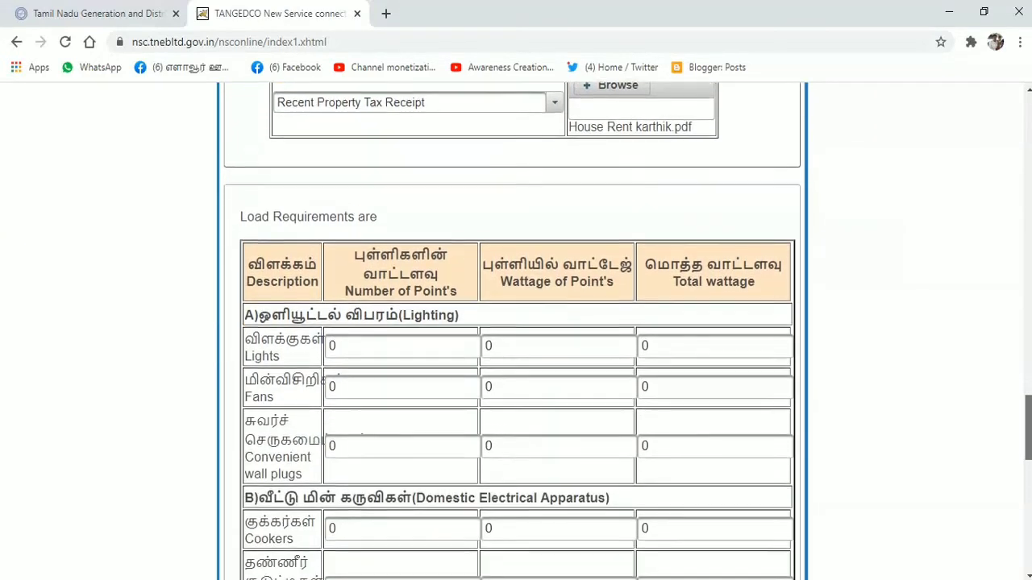
click(354, 342)
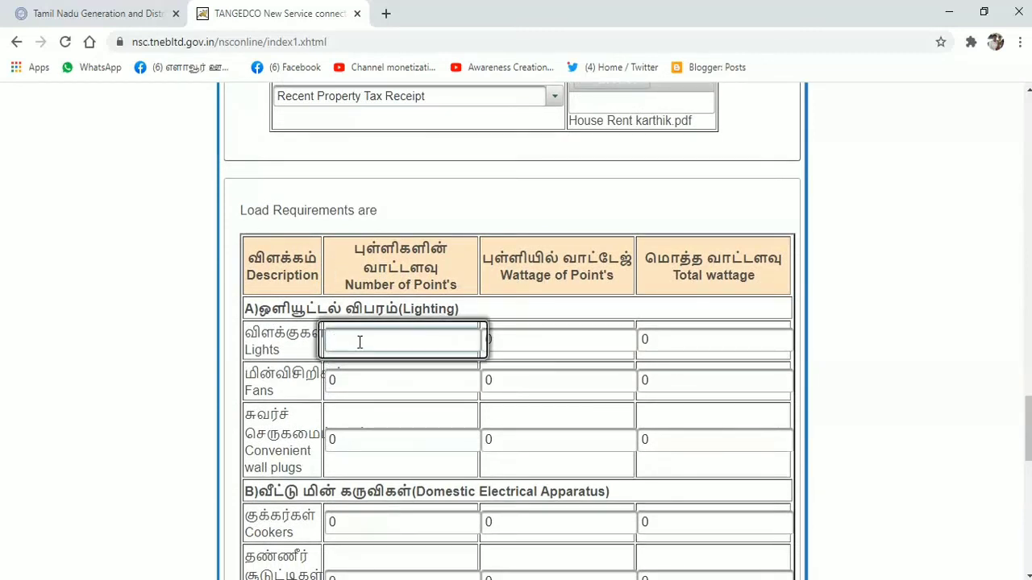
text(6)
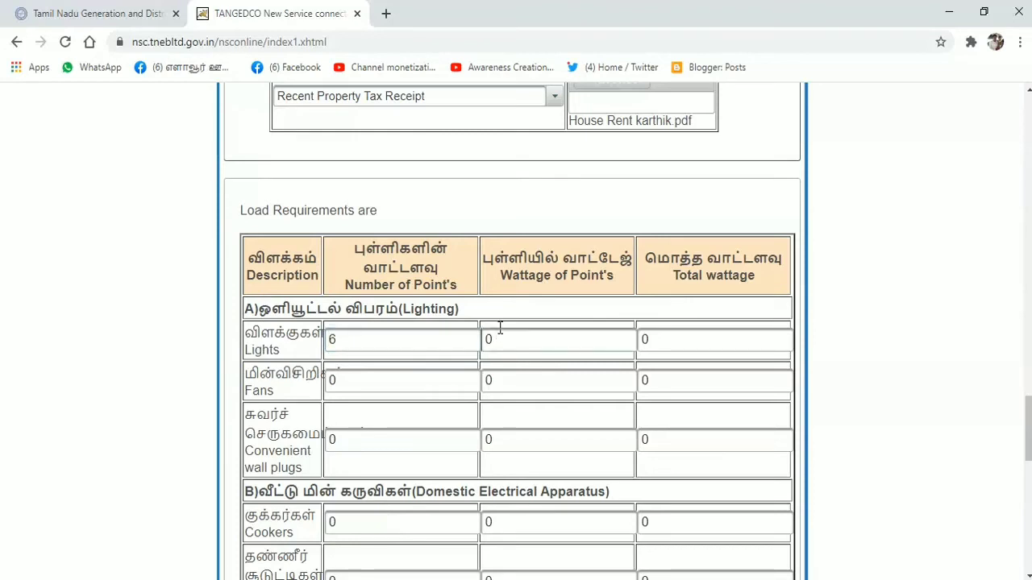
click(501, 337)
key(BackSpace)
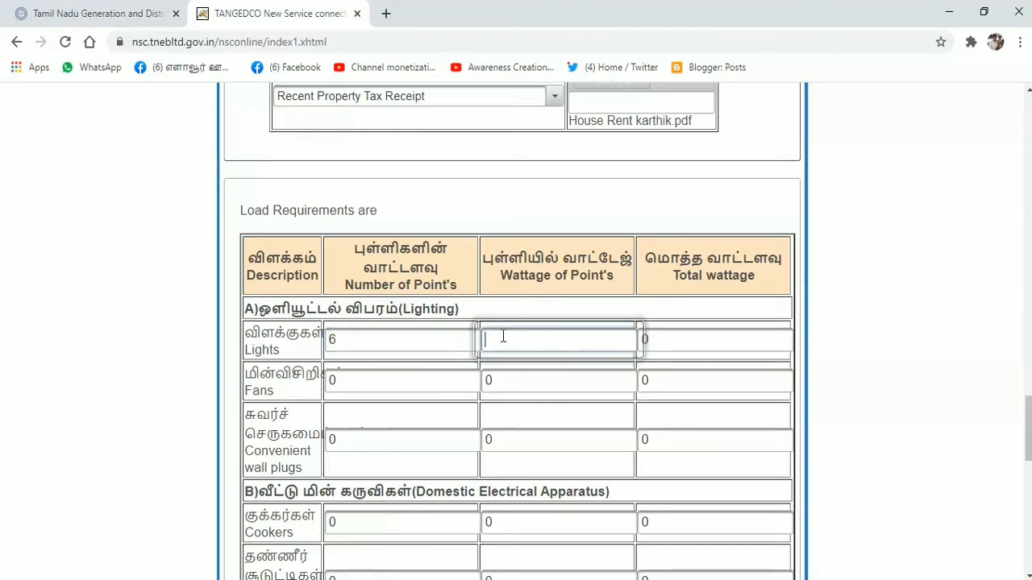
text(100)
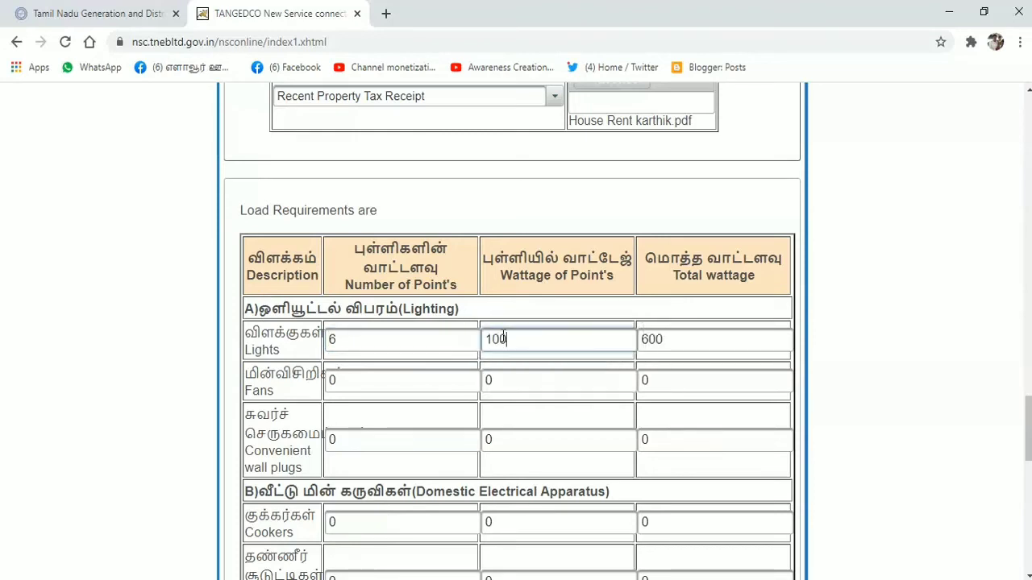
Step: Enter 3 fan points at 120 W each
click(420, 381)
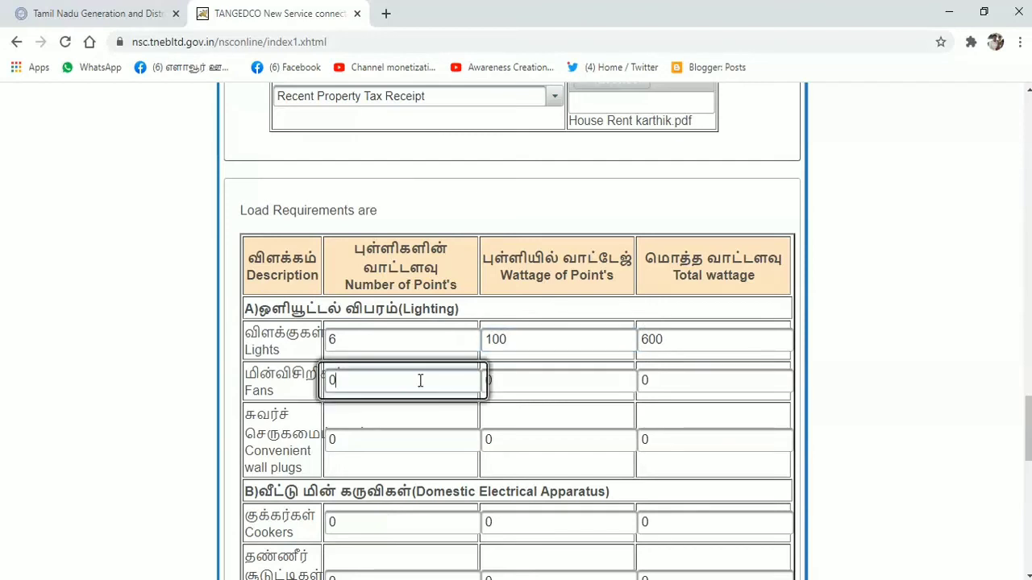
key(BackSpace)
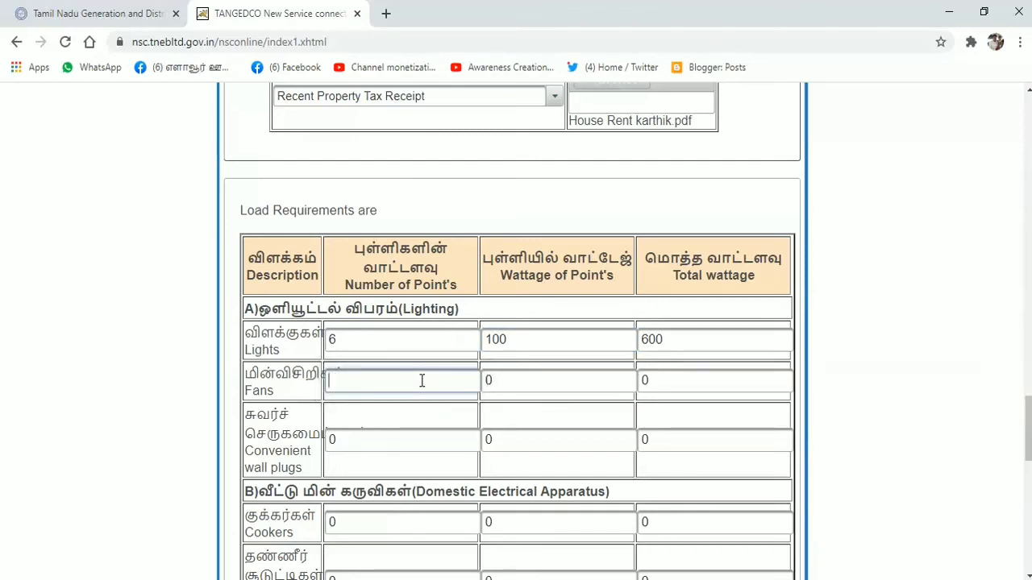
text(3)
click(515, 372)
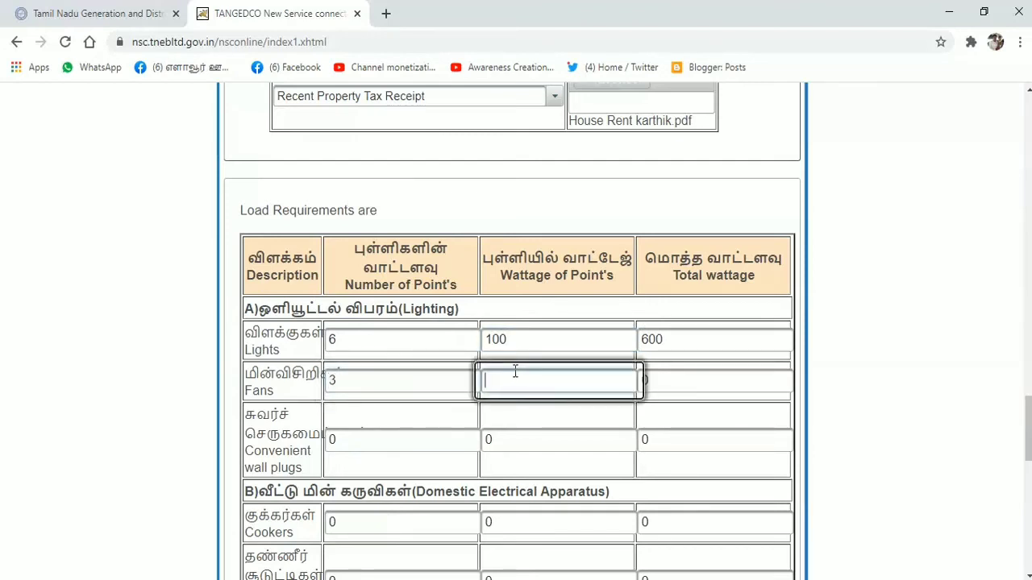
text(12)
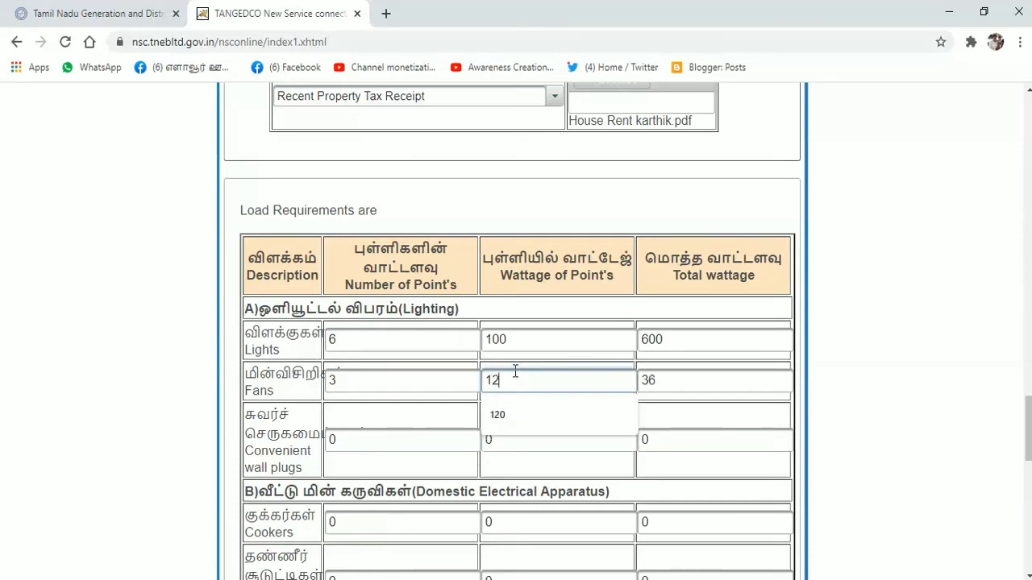
text(0)
Step: Enter 4 convenient wall plug points at 100 W each
click(414, 434)
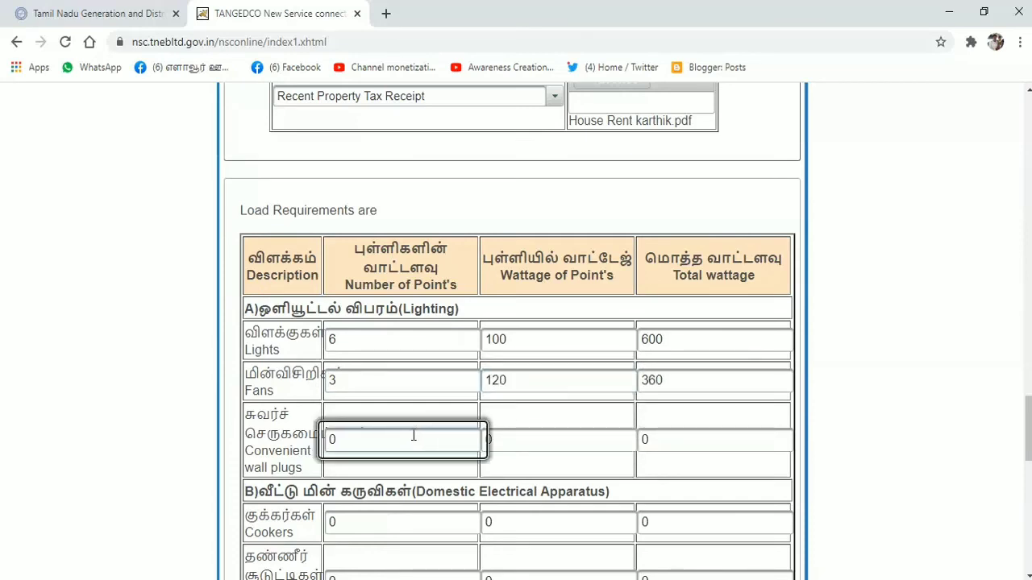
key(BackSpace)
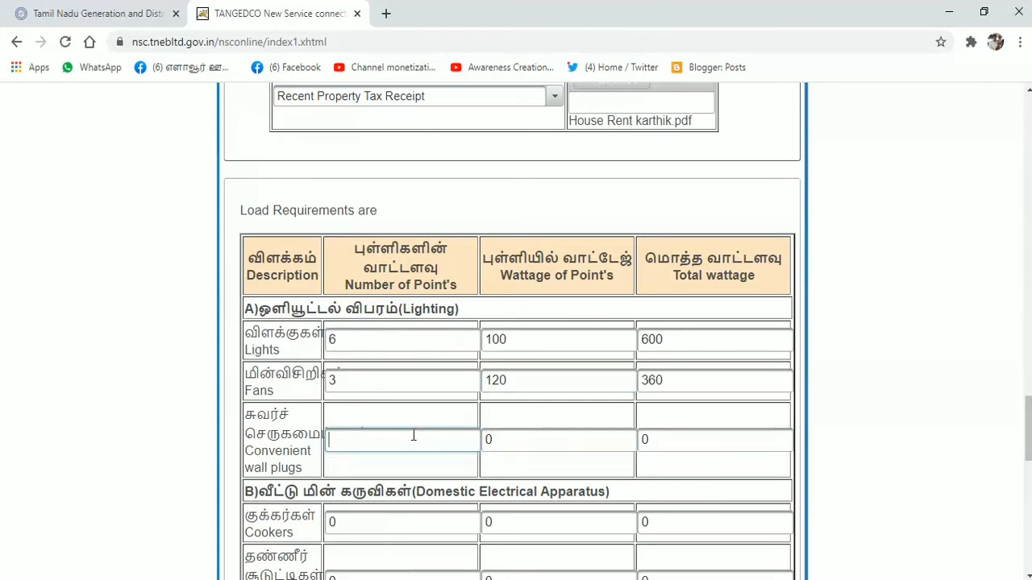
click(502, 440)
click(535, 435)
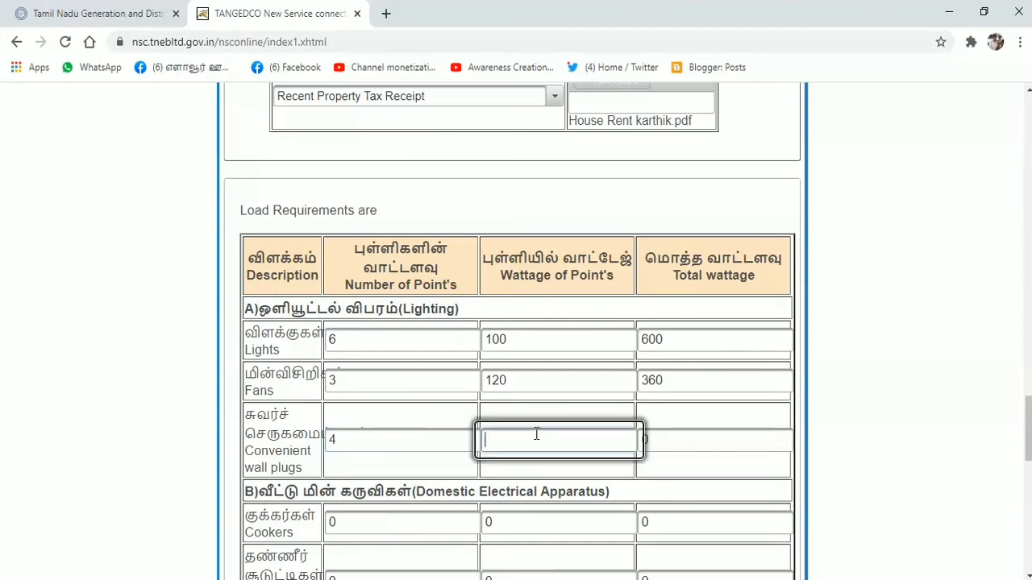
text(100)
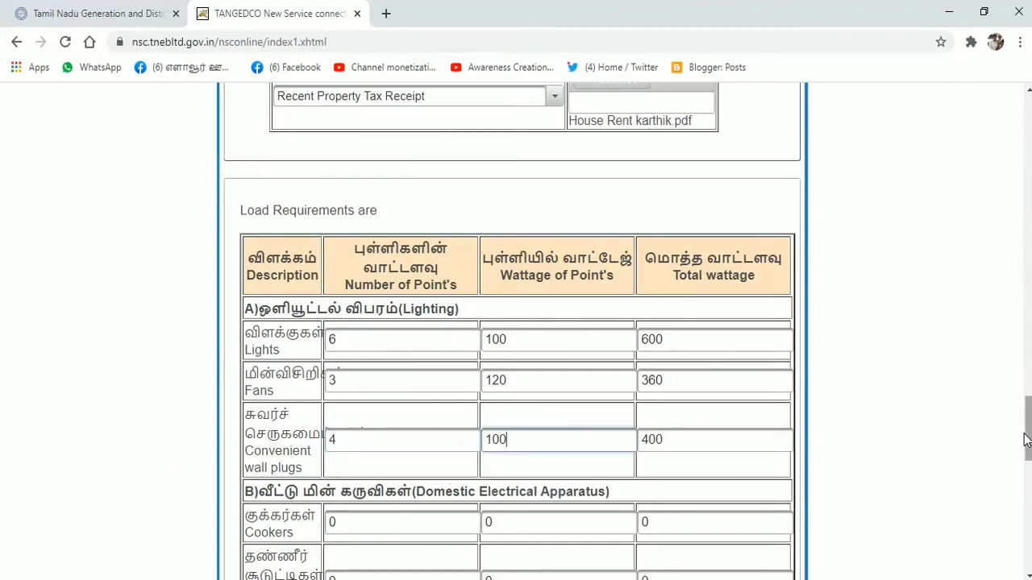
drag(1027, 449, 1029, 467)
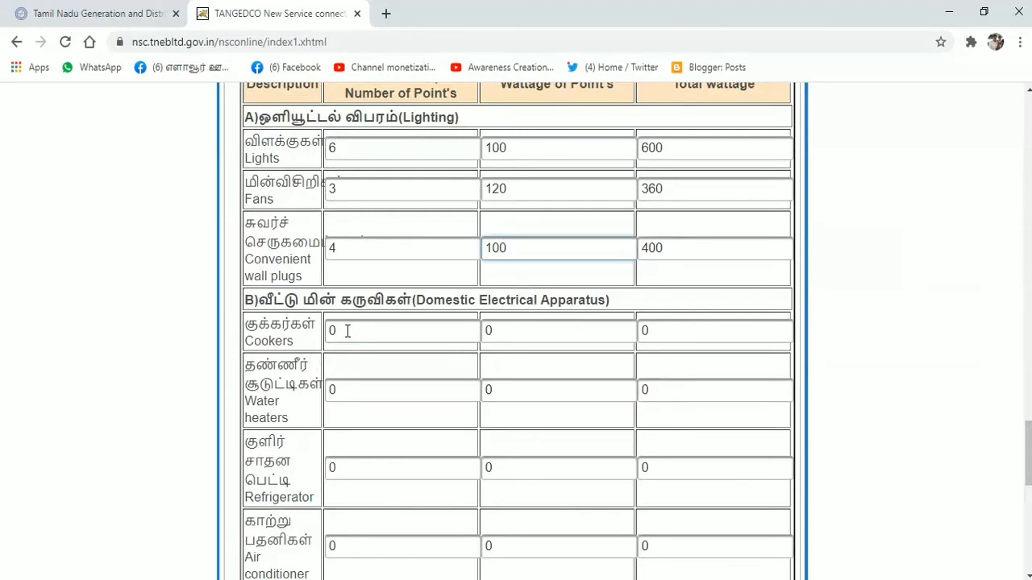
Step: Add 1 water heater at 150 W under Domestic Electrical Apparatus
click(350, 387)
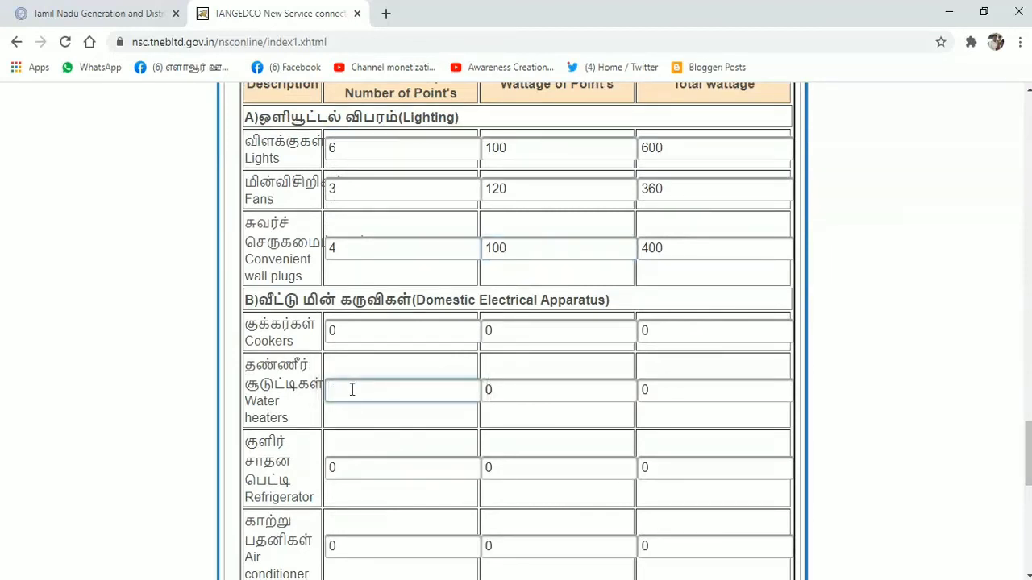
click(514, 387)
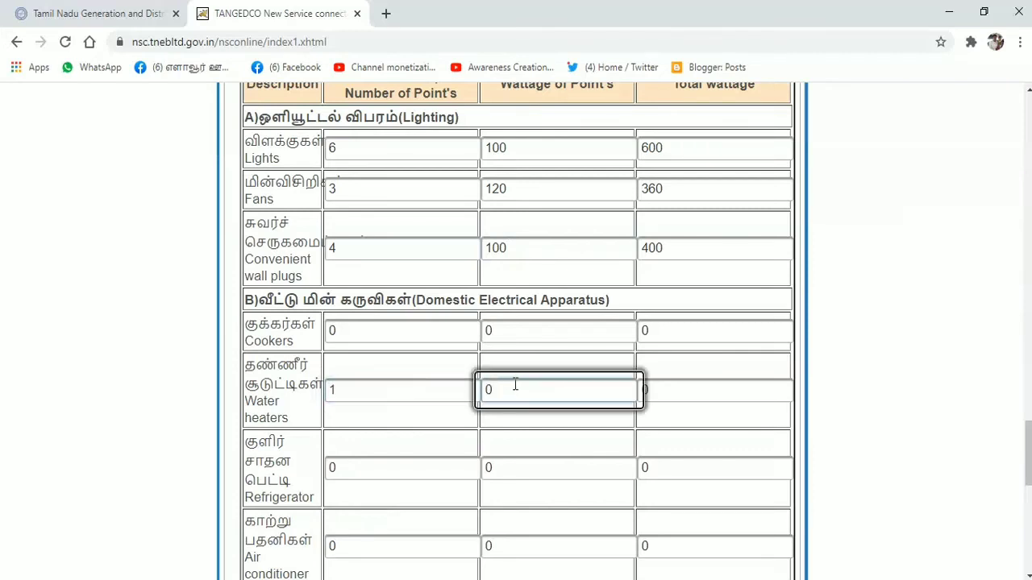
text(1)
text(5)
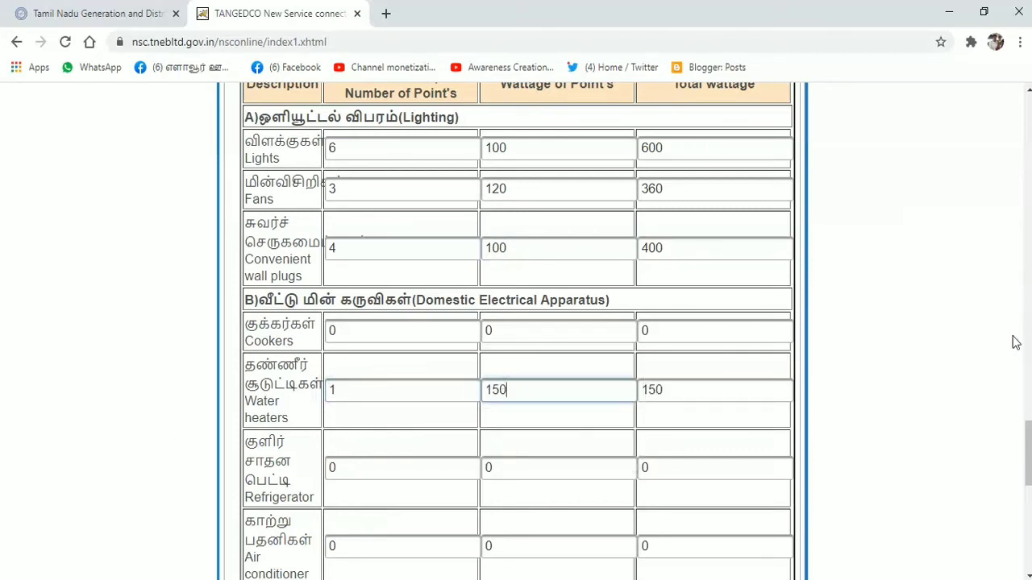
drag(1029, 444, 1029, 473)
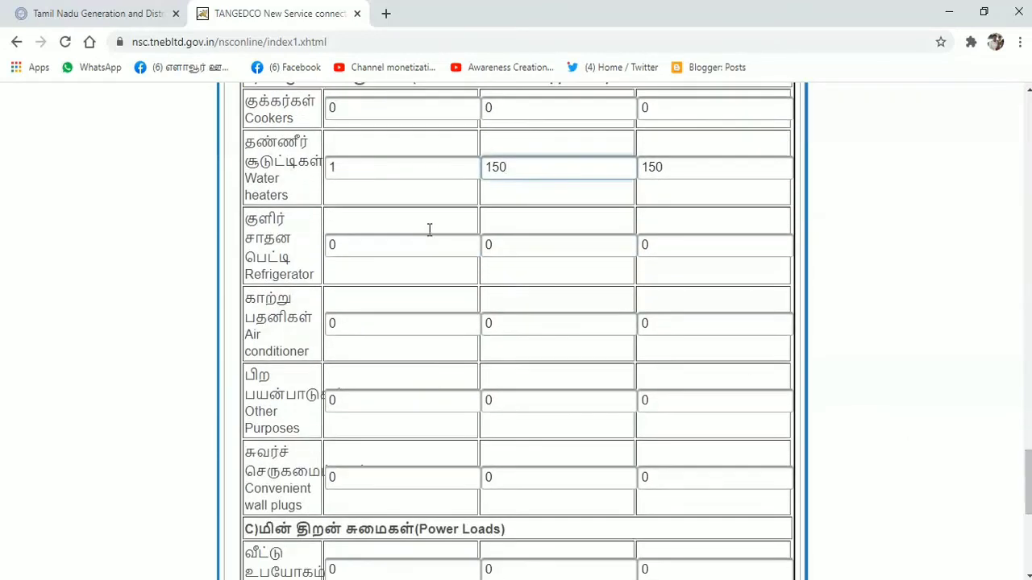
Step: Add 1 refrigerator at 140 W to the appliance load
click(351, 243)
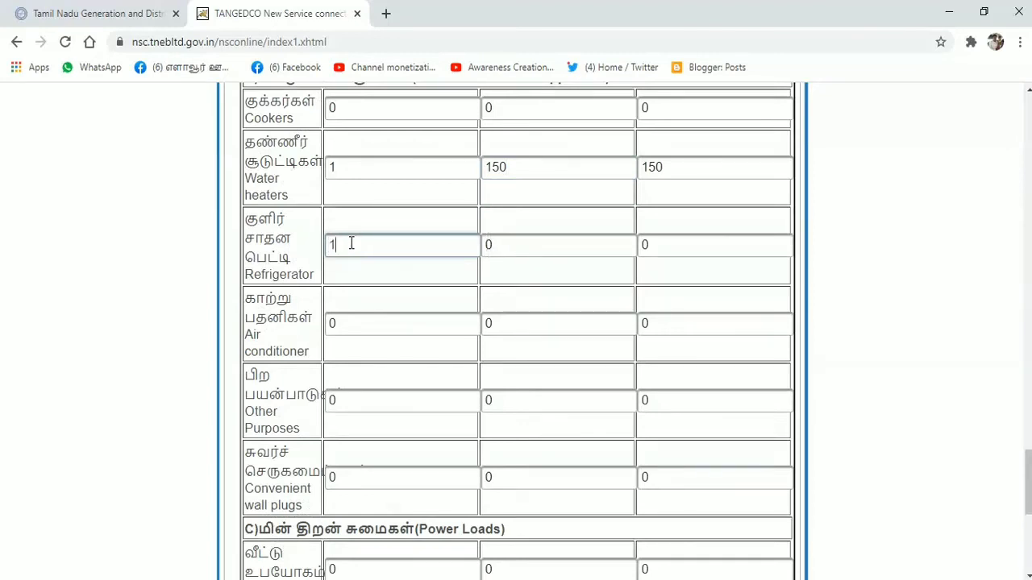
click(500, 243)
text(140)
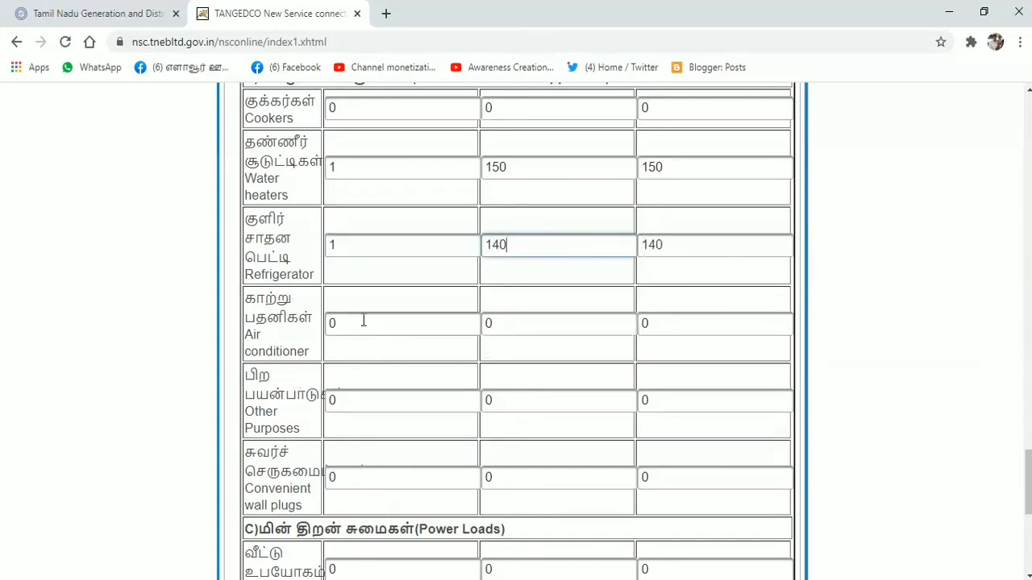
scroll(1026, 483, down, 1)
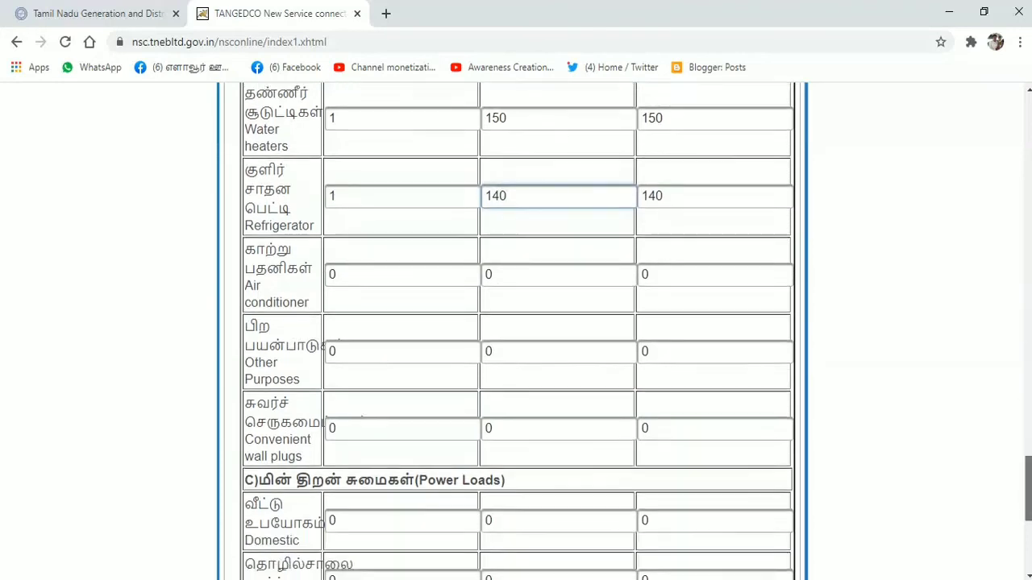
scroll(1026, 484, down, 1)
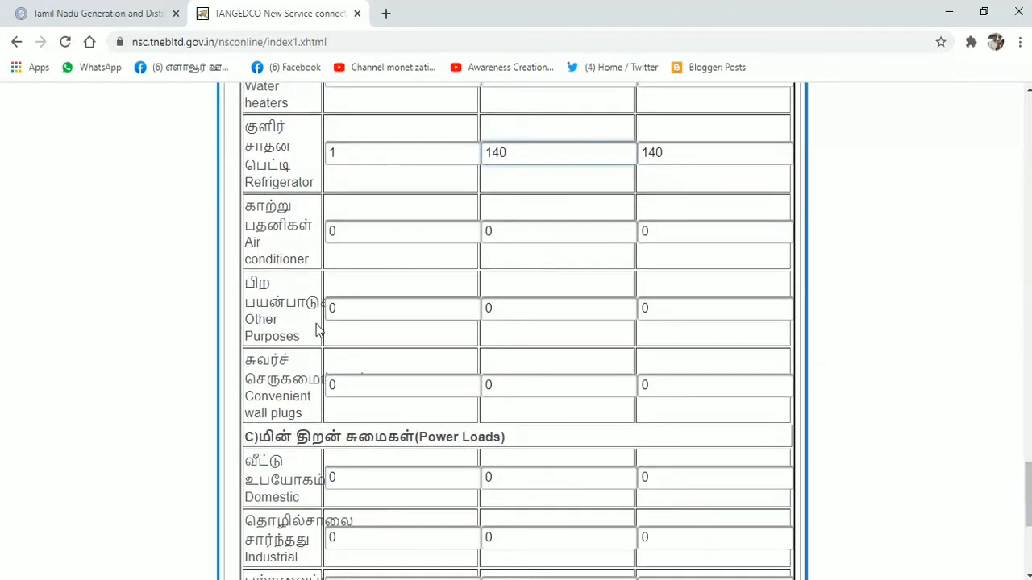